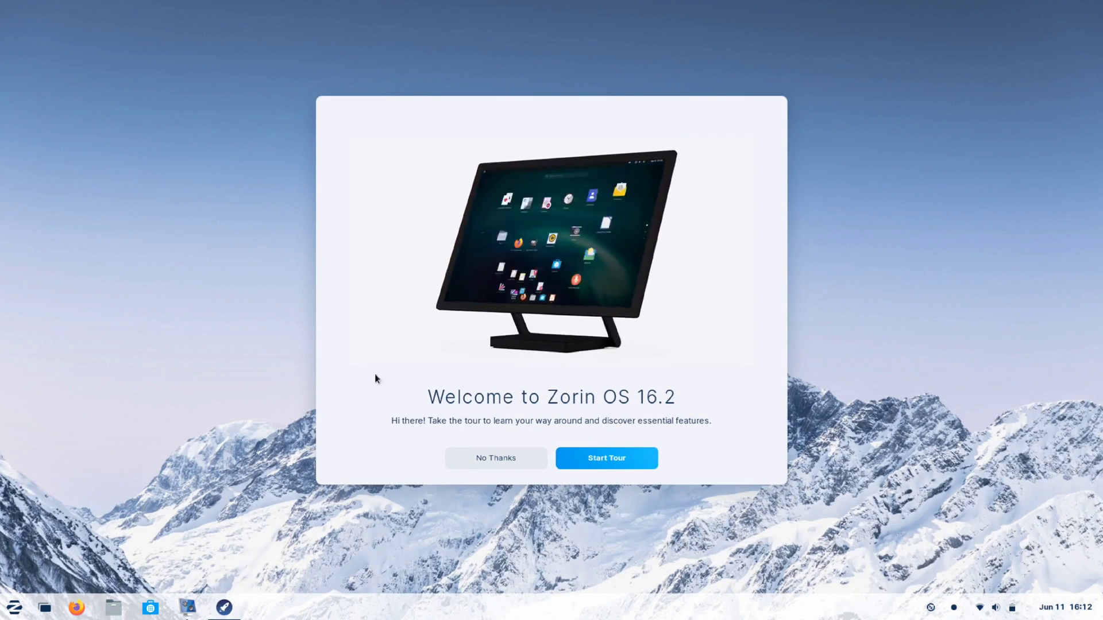
# Dismiss the Zorin OS 16.2 welcome dialog with No Thanks and bring up the Windows Start menu.
pyautogui.click(514, 463)
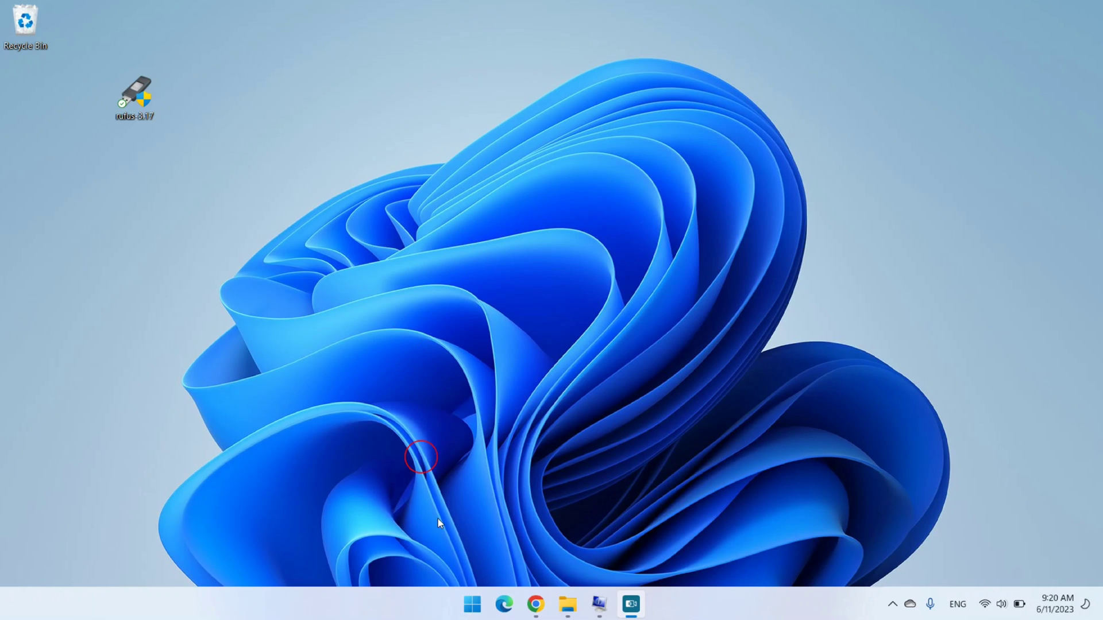
pyautogui.click(472, 604)
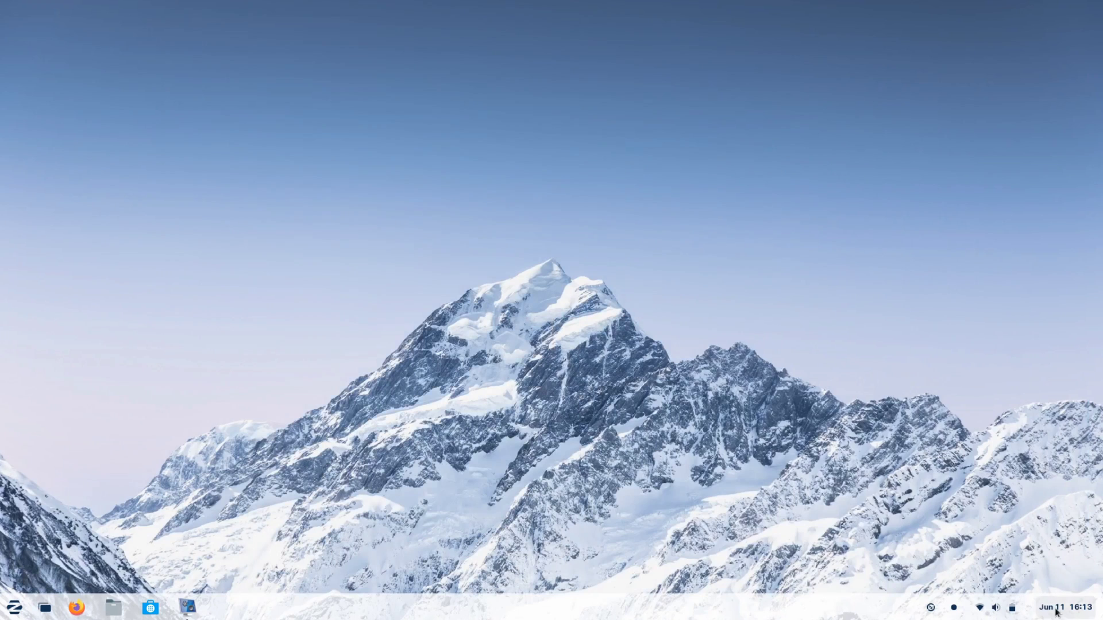
# Browse the calendar panel ahead to July and back to the current month, then close it.
pyautogui.click(1058, 609)
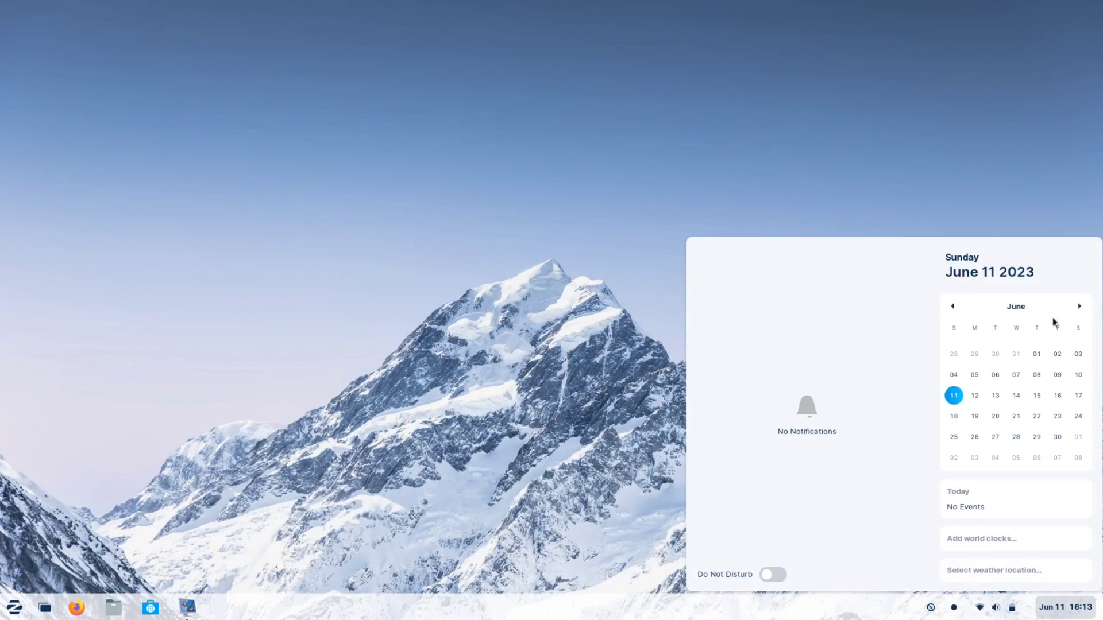
pyautogui.click(1080, 306)
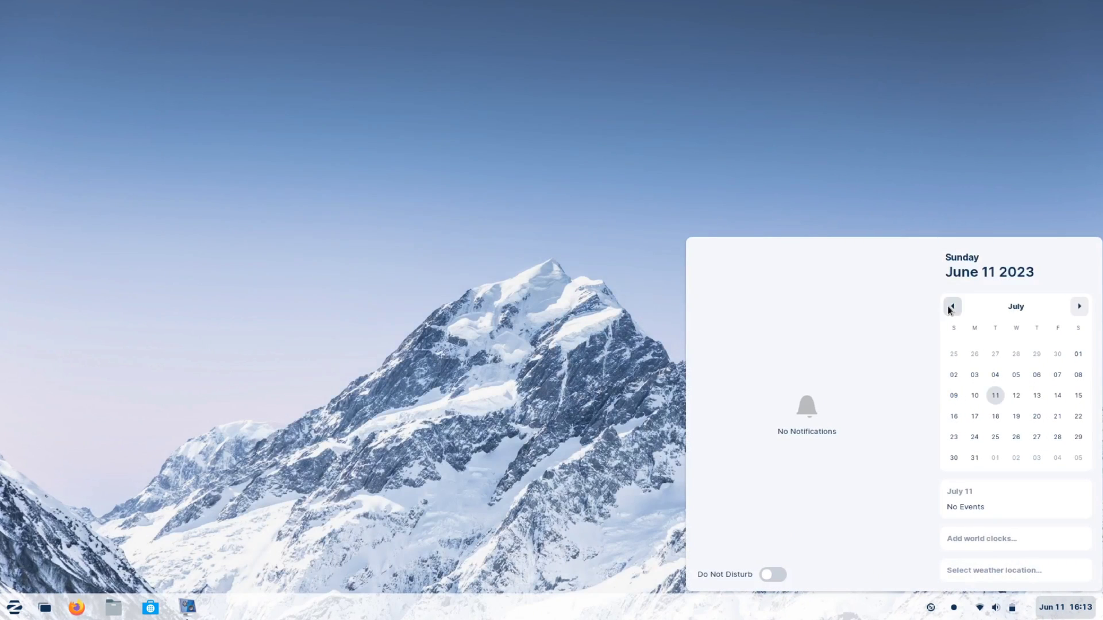
pyautogui.click(952, 308)
pyautogui.click(995, 607)
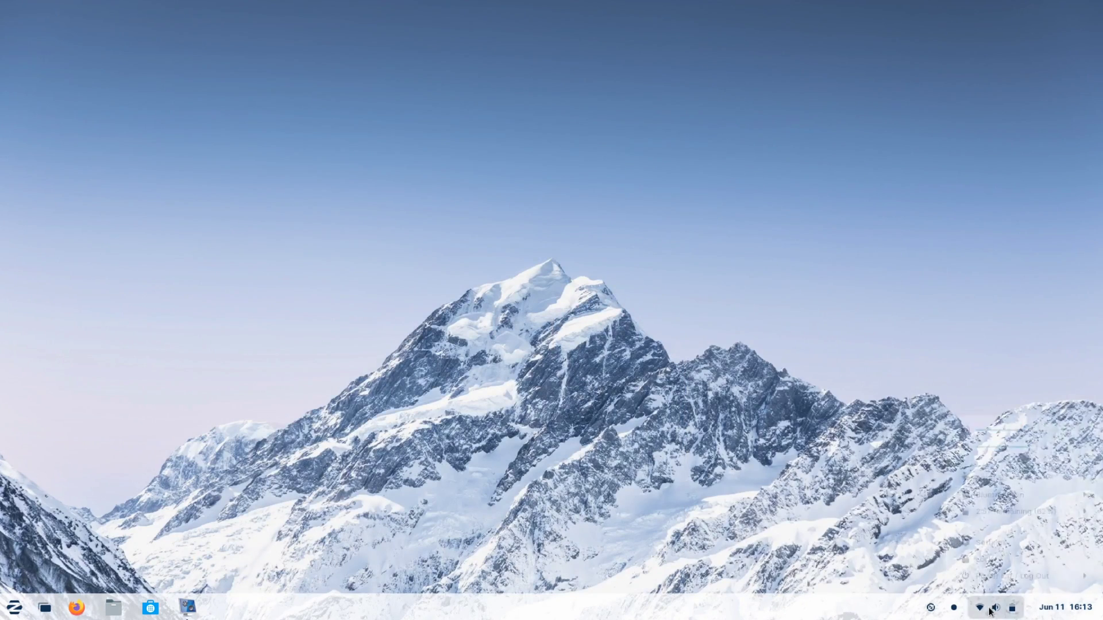
# Open system Settings from the status menu and show the About page.
pyautogui.click(995, 607)
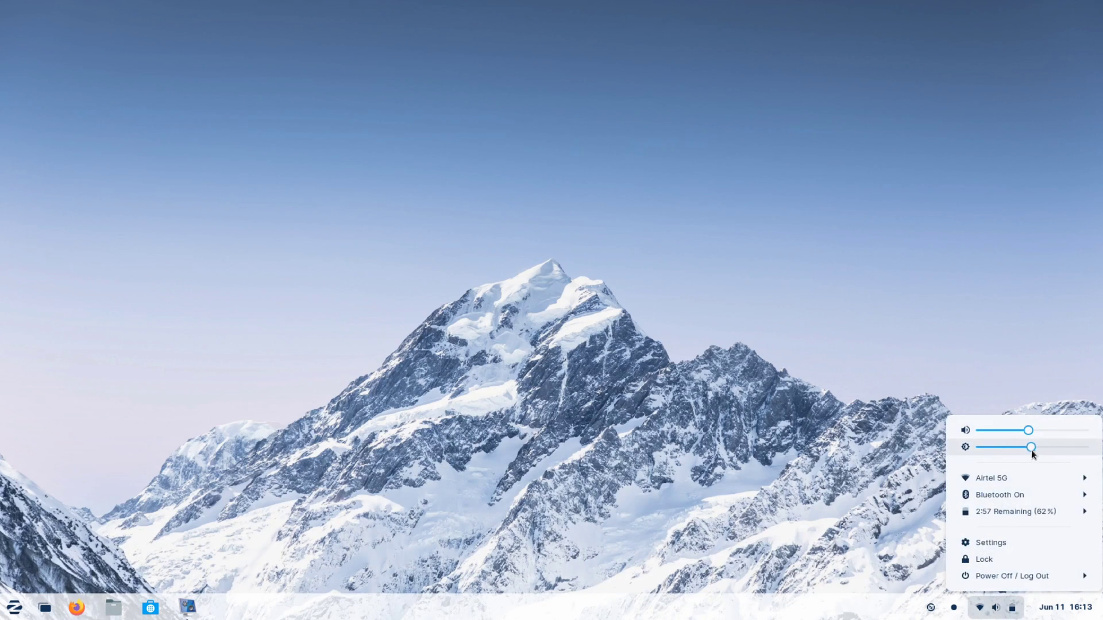
pyautogui.click(990, 542)
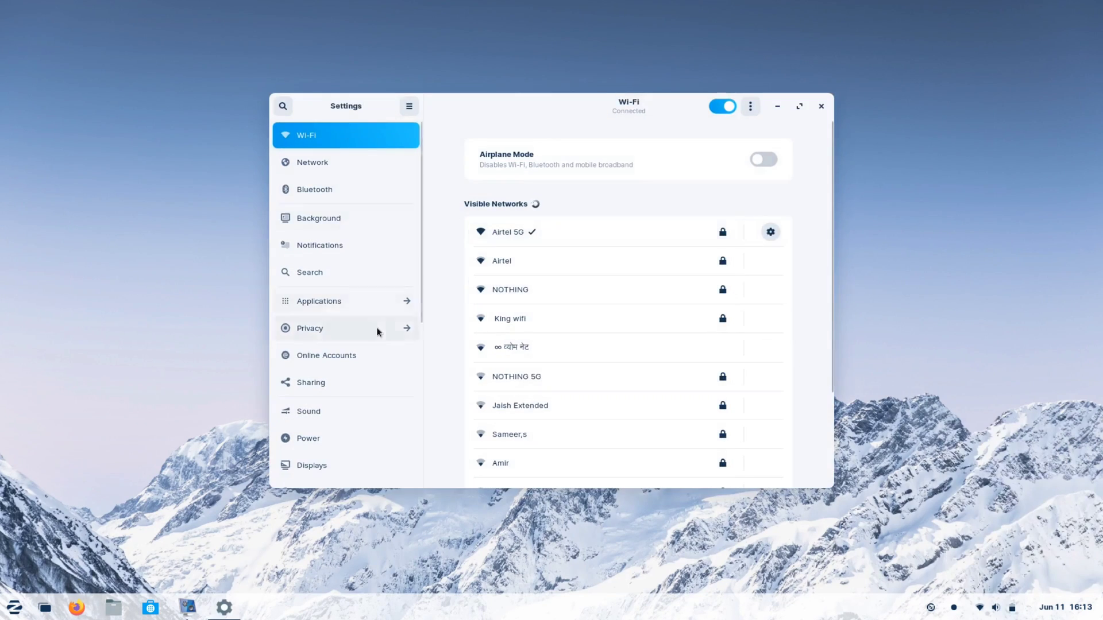
pyautogui.scroll(-10, 377, 327)
pyautogui.scroll(10, 377, 327)
pyautogui.scroll(-10, 377, 327)
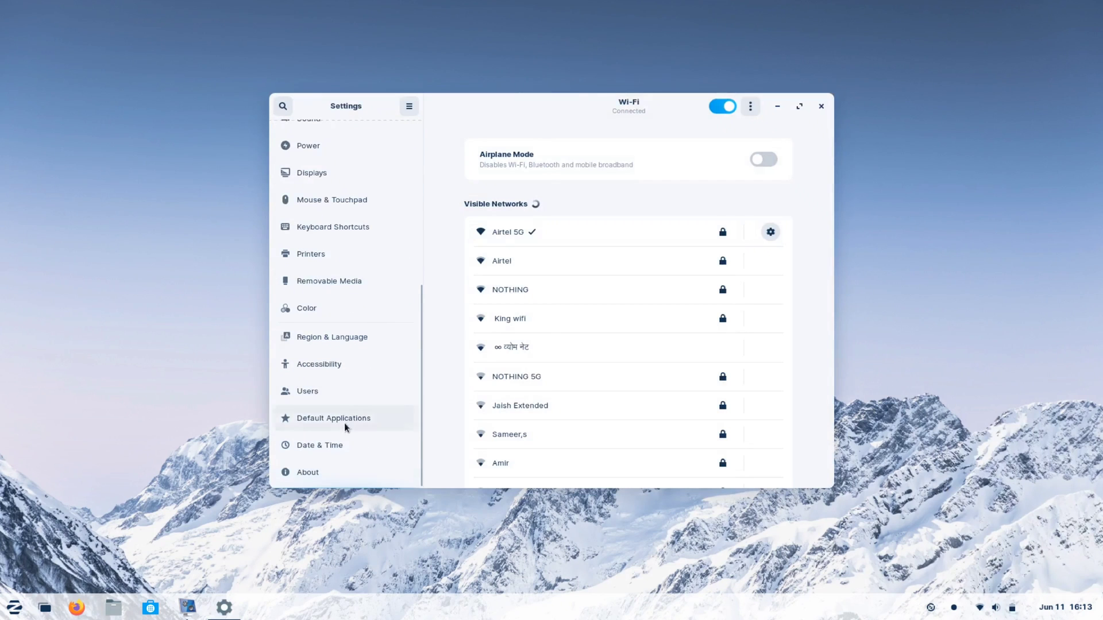
pyautogui.click(338, 470)
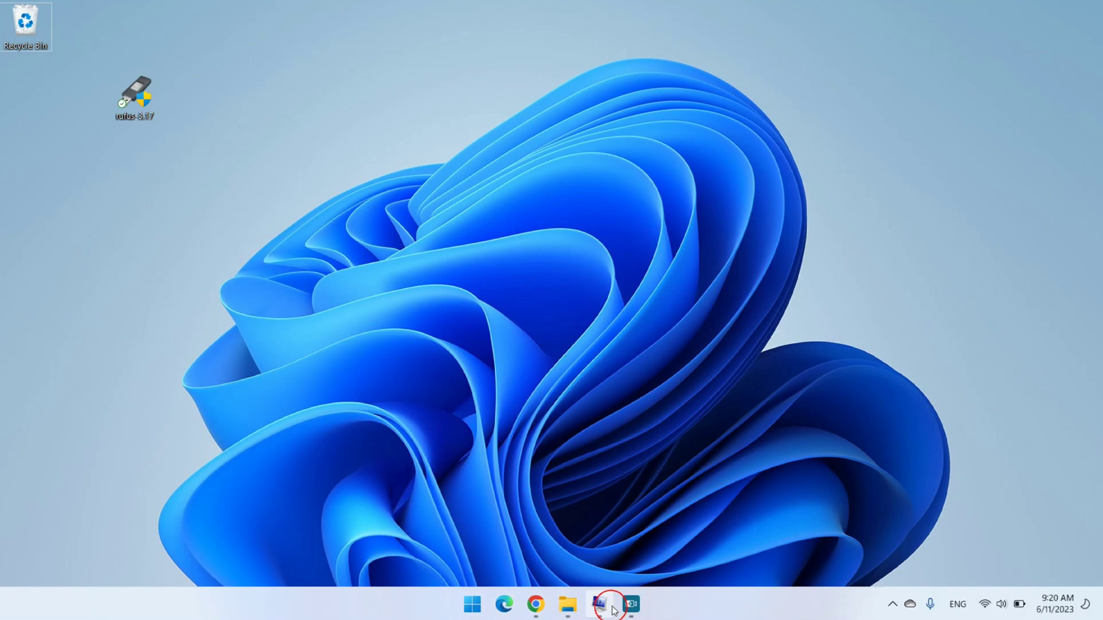
pyautogui.click(600, 602)
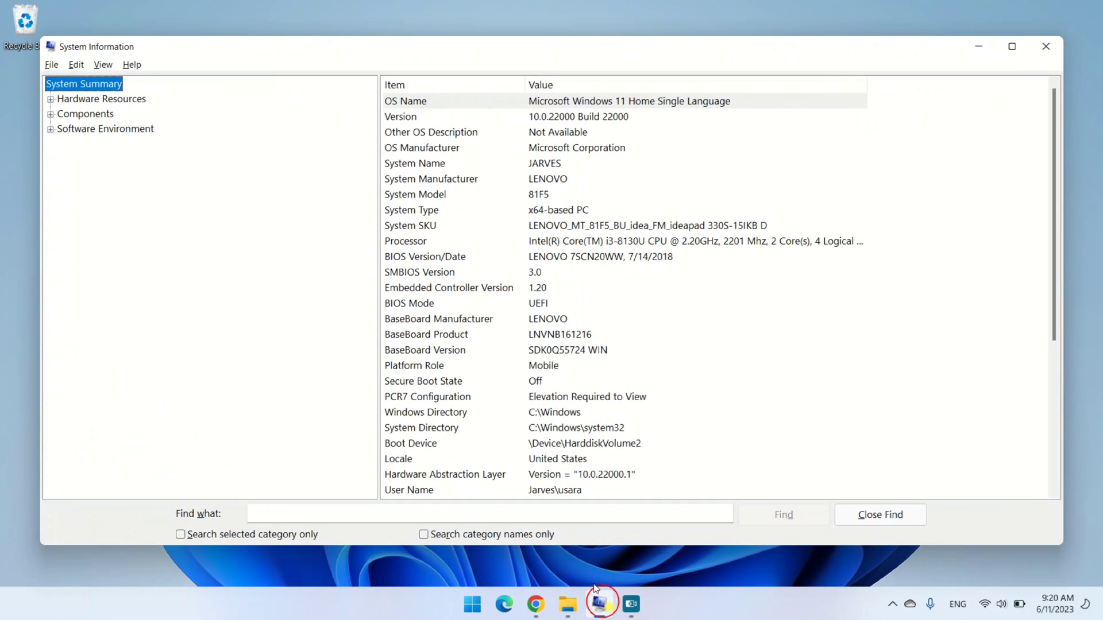
pyautogui.click(608, 106)
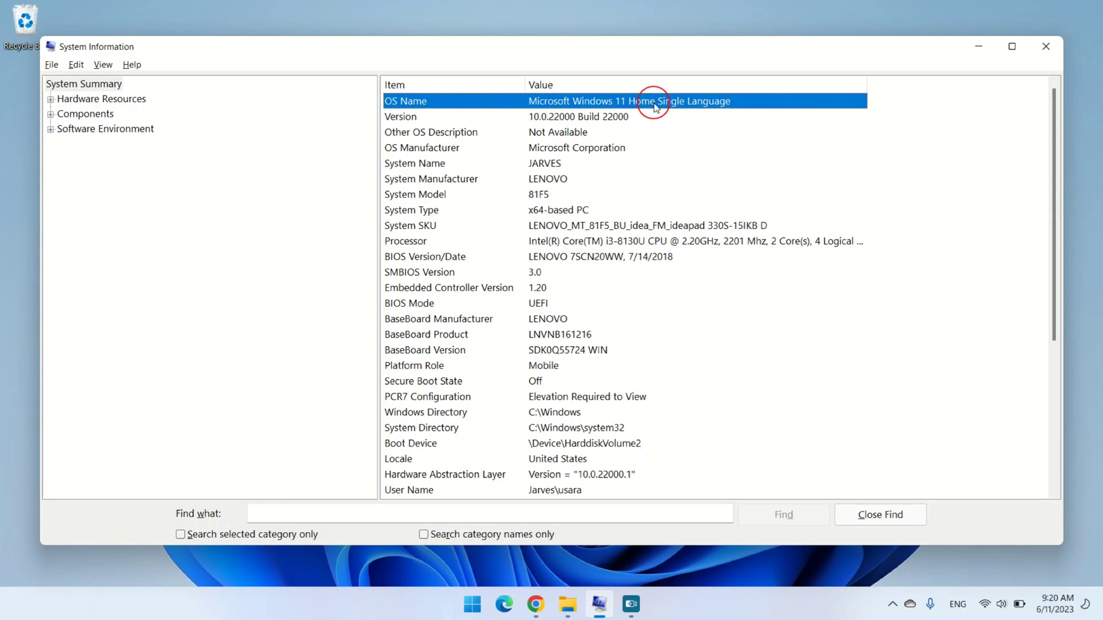
pyautogui.click(606, 245)
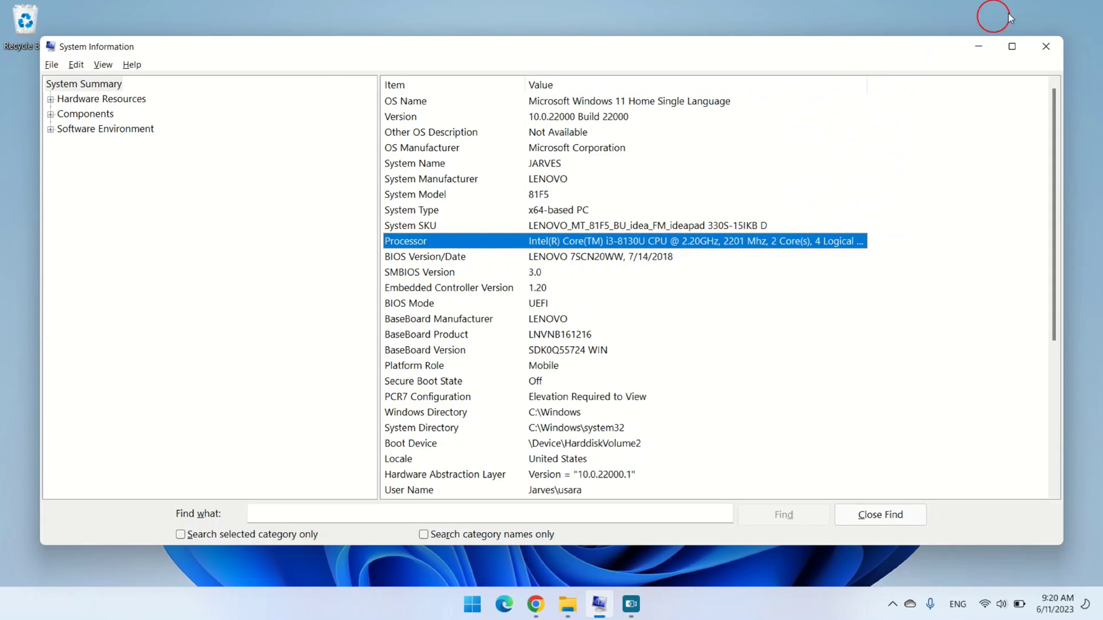
pyautogui.click(1041, 51)
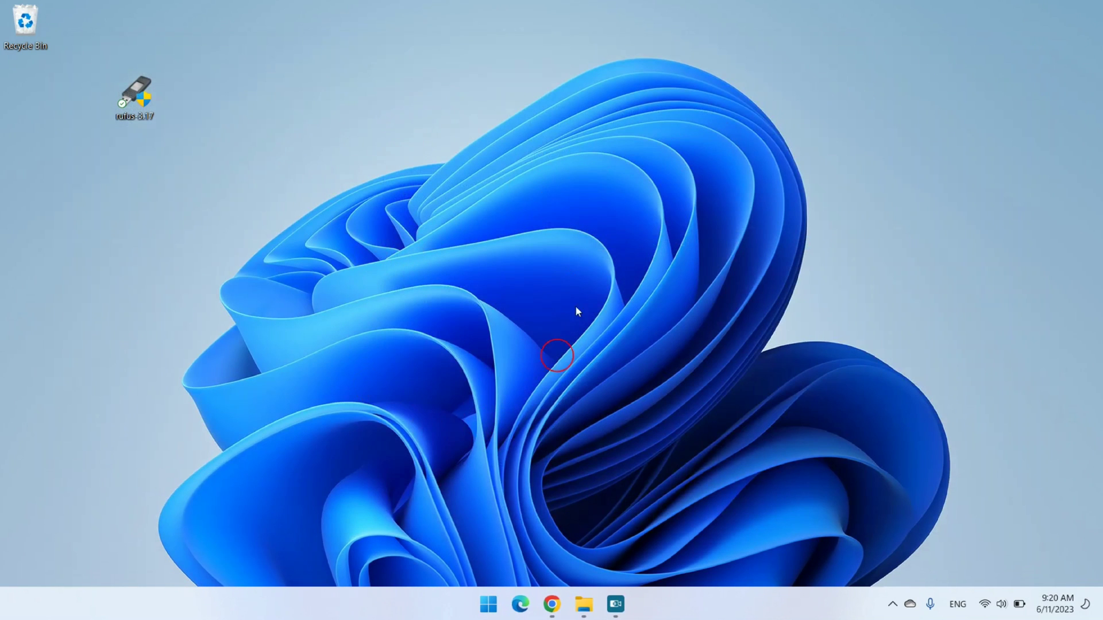
# Restore Chrome and download the portable rufus-4.1p.exe.
pyautogui.click(554, 603)
pyautogui.click(212, 354)
pyautogui.scroll(-2, 207, 363)
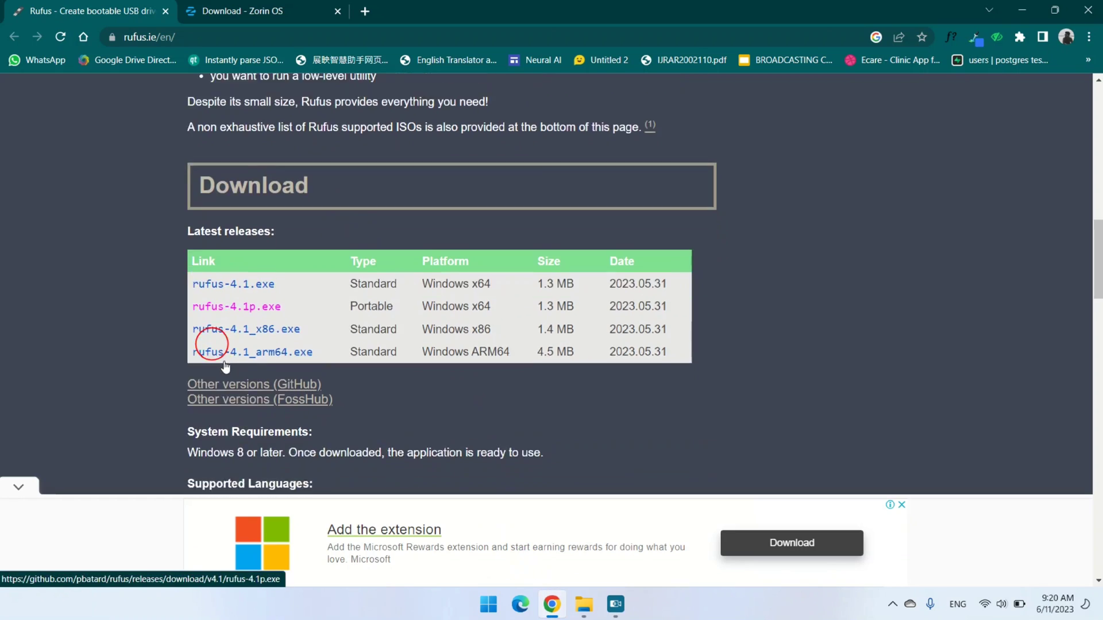
pyautogui.scroll(1, 222, 361)
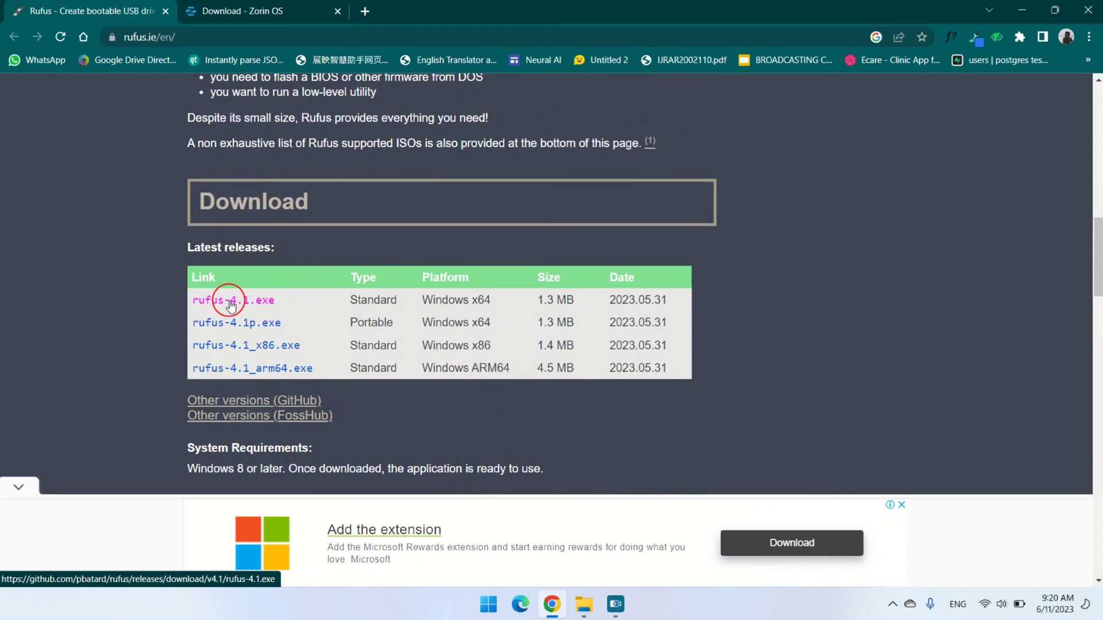
# Switch to the Zorin OS download tab and scroll to the free download buttons.
pyautogui.click(254, 6)
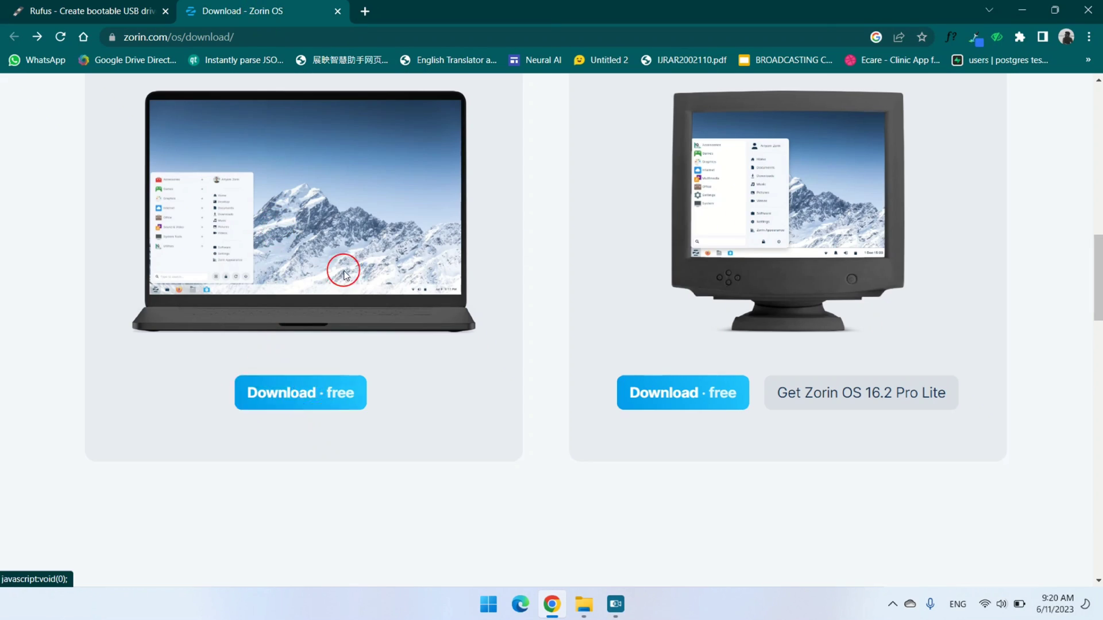
pyautogui.scroll(15, 345, 269)
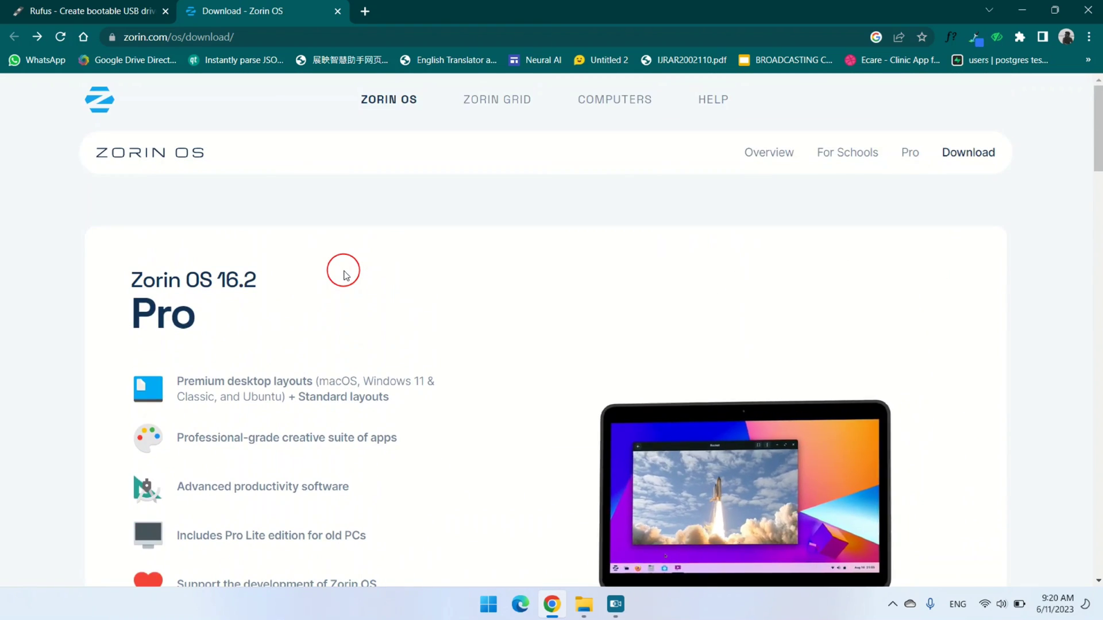
pyautogui.scroll(-20, 344, 272)
pyautogui.scroll(-2, 344, 275)
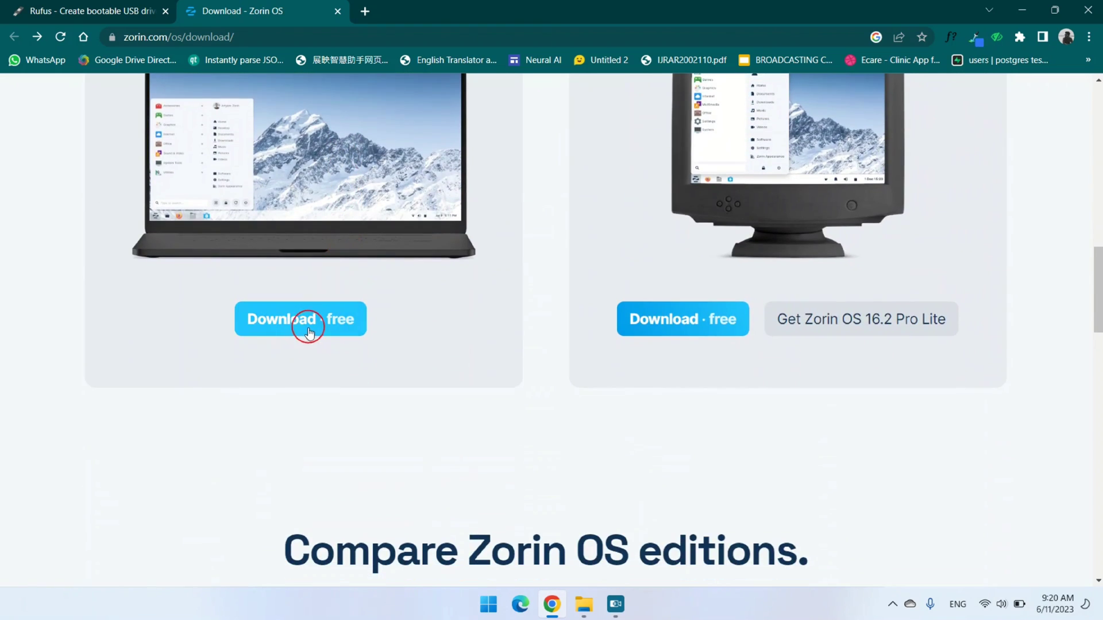
# Confirm the 2.88 GB Zorin-OS-16.2-Core-64-bit-r1 ISO in Documents > New folder, then show the desktop.
pyautogui.click(581, 610)
pyautogui.click(213, 127)
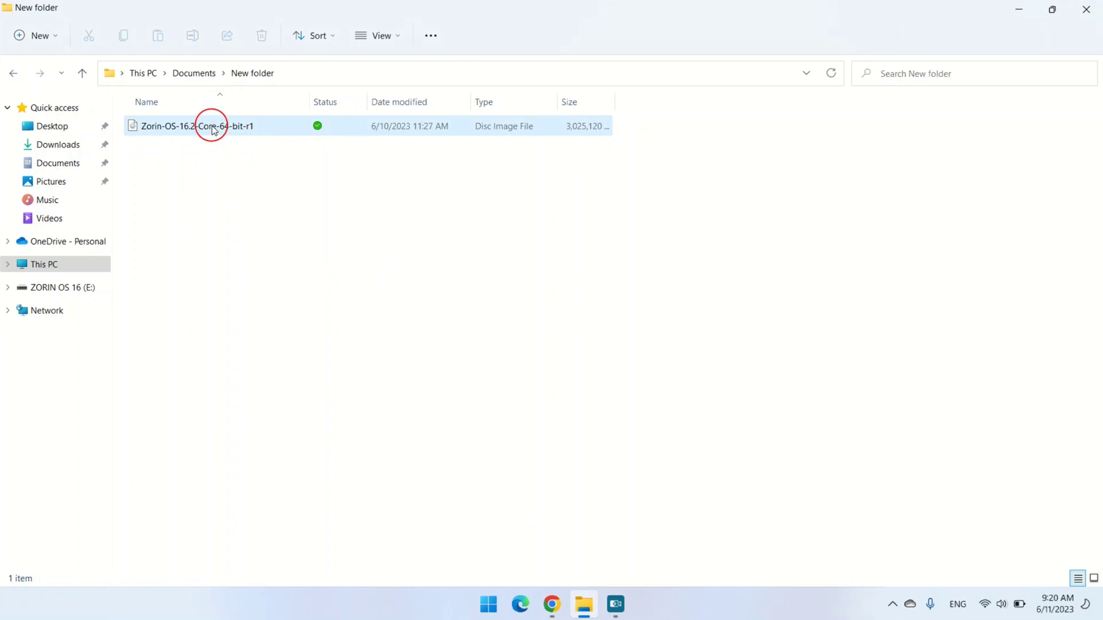
pyautogui.click(213, 128)
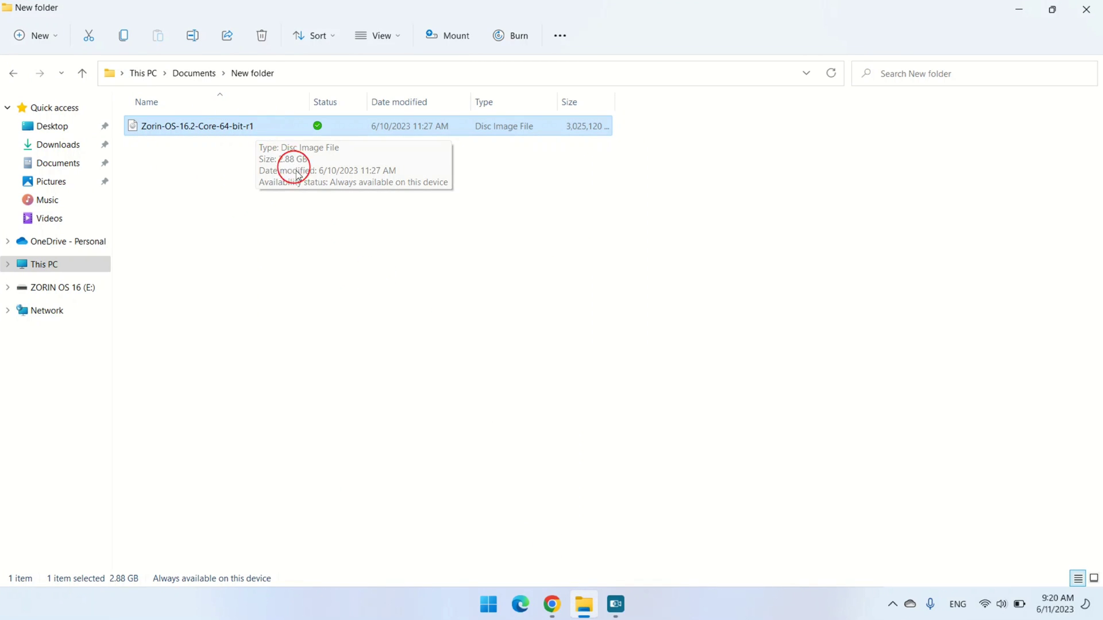
pyautogui.press('super+d')
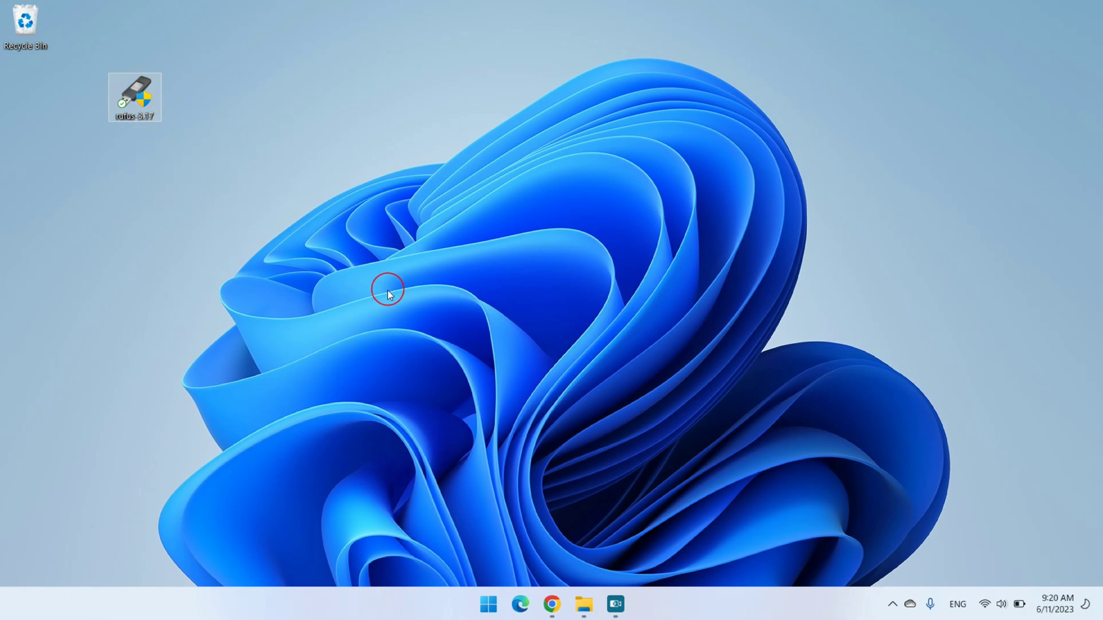
# Open Disk Management from the Win+X menu and reposition its window.
pyautogui.click(578, 569)
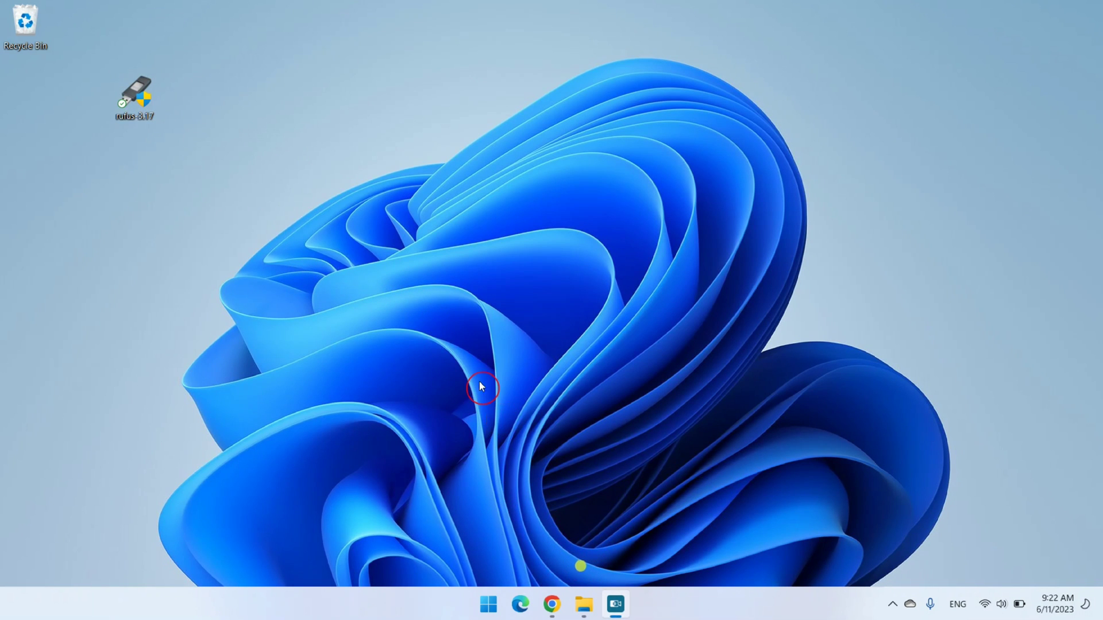
pyautogui.click(434, 396)
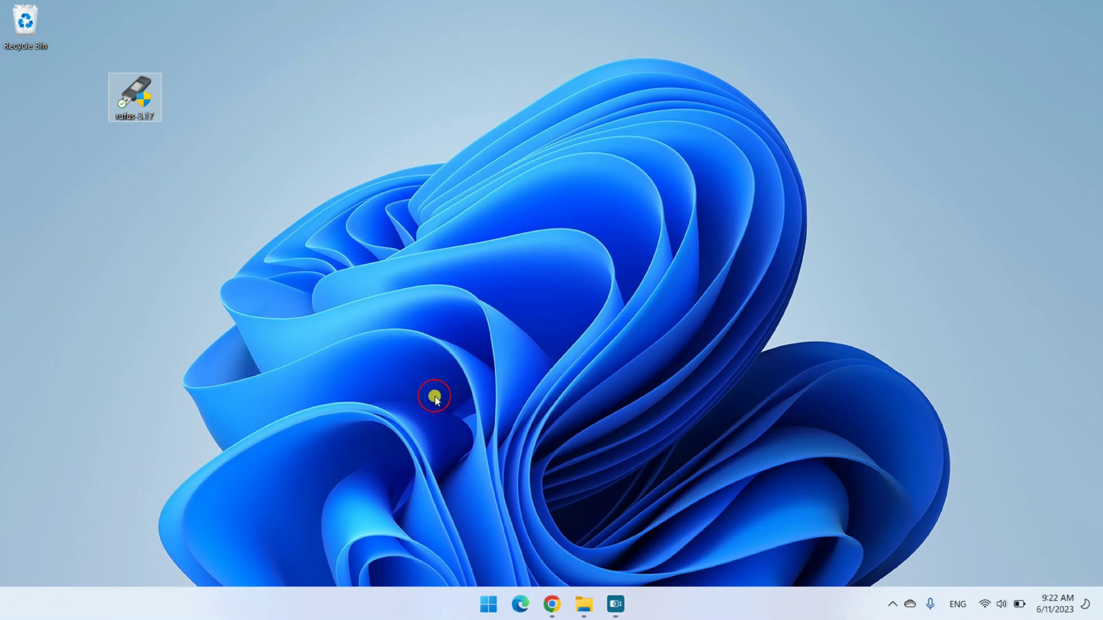
pyautogui.press('super+x')
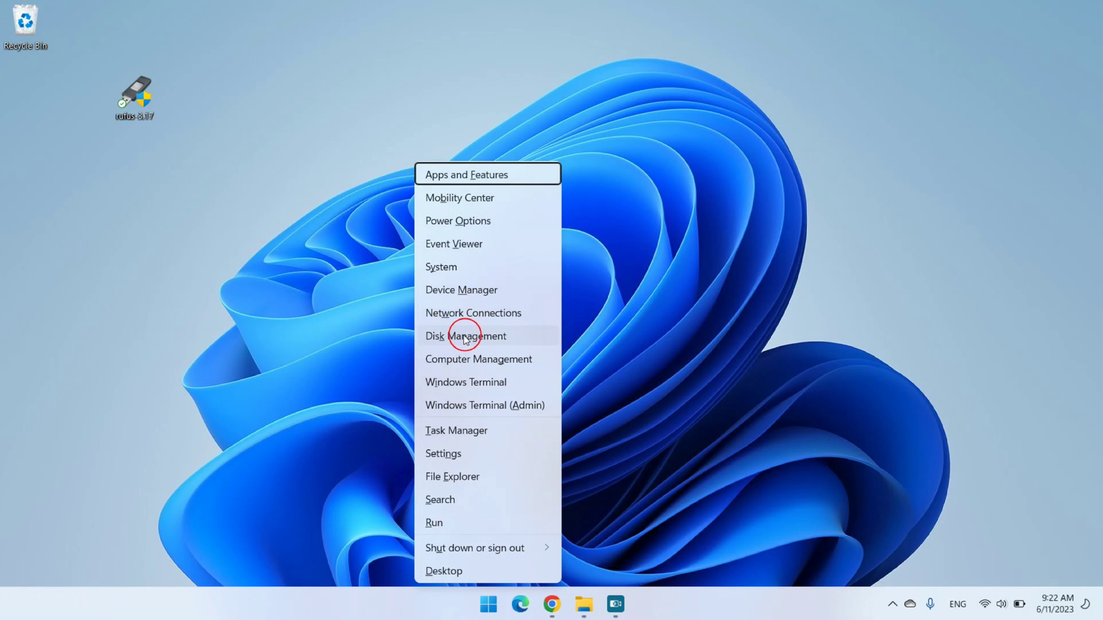
pyautogui.click(465, 339)
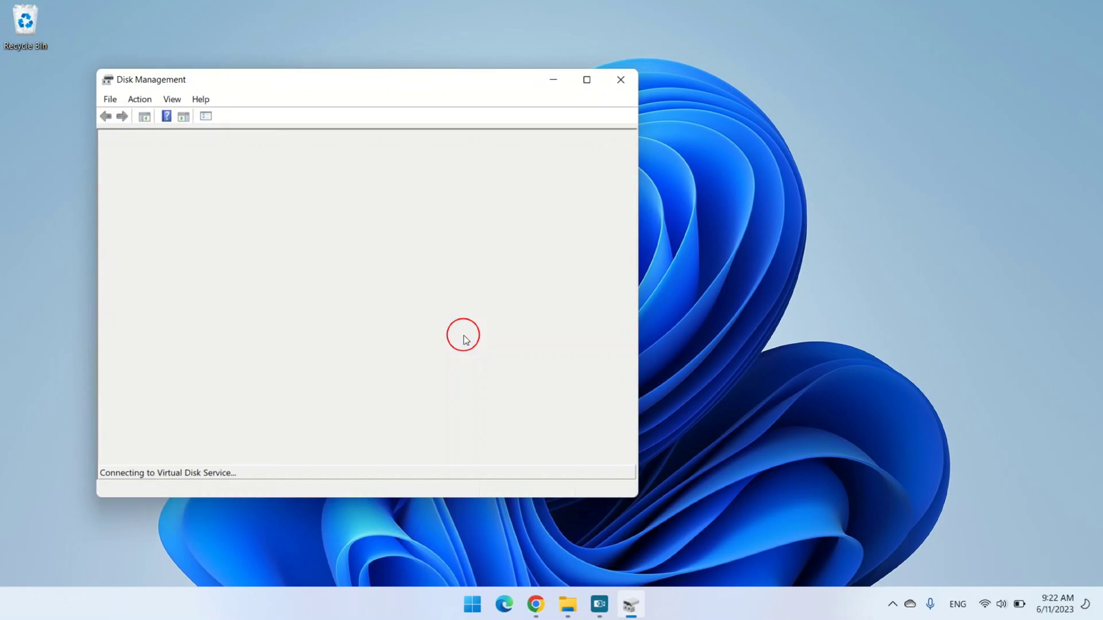
pyautogui.moveTo(332, 87); pyautogui.dragTo(504, 77)
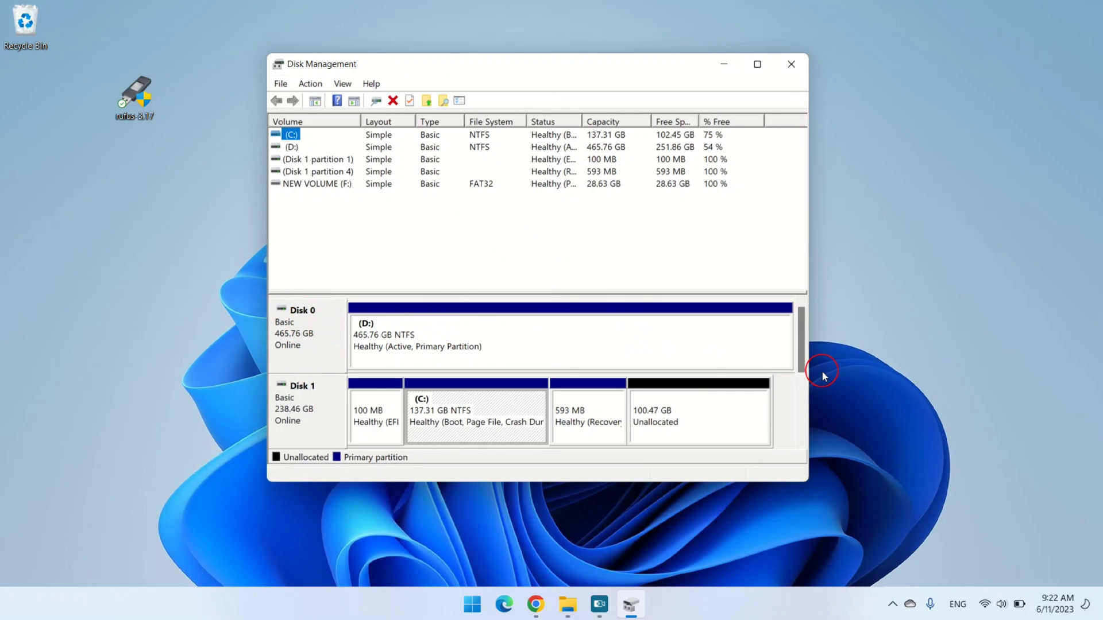
pyautogui.moveTo(803, 353); pyautogui.dragTo(803, 391)
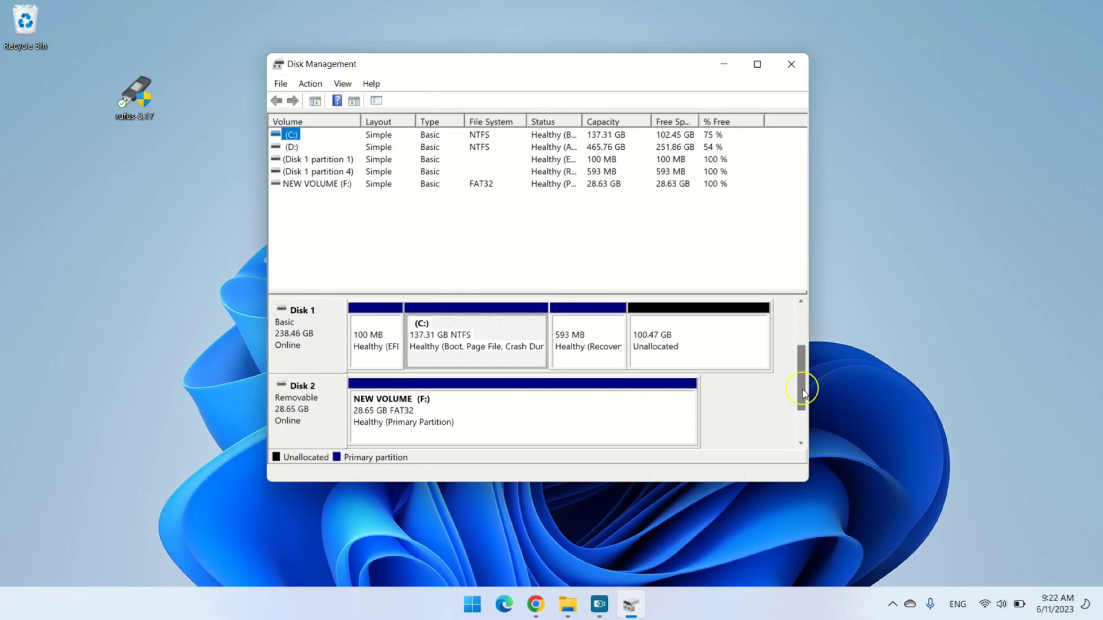
# Inspect Disk 1's C: partition, its 100.47 GB unallocated space and the 28.65 GB FAT32 F: volume.
pyautogui.click(299, 335)
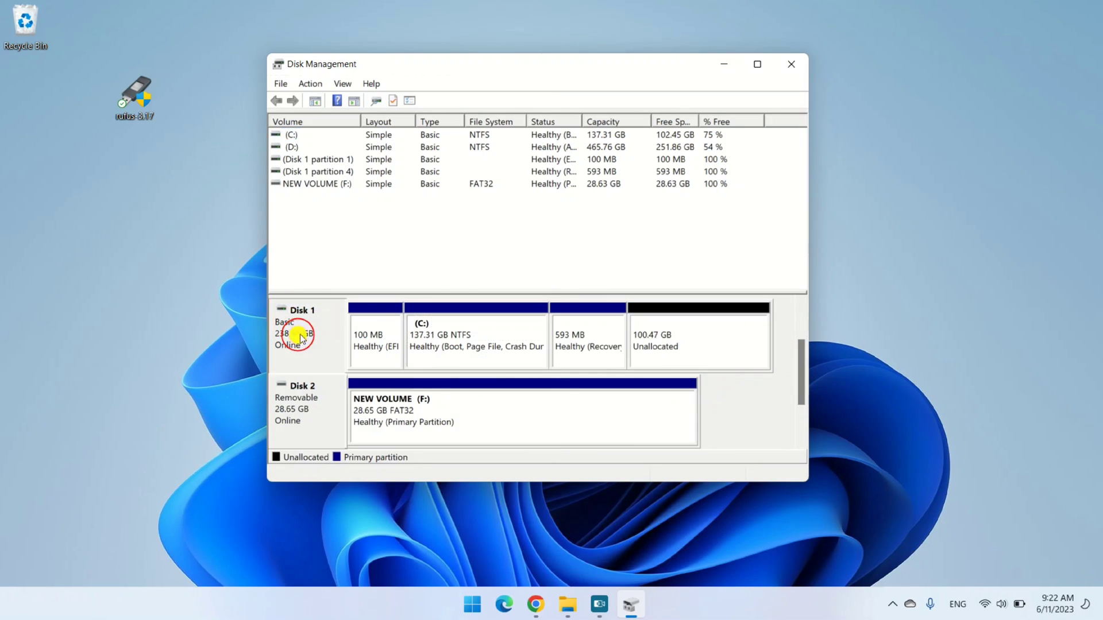
pyautogui.click(421, 335)
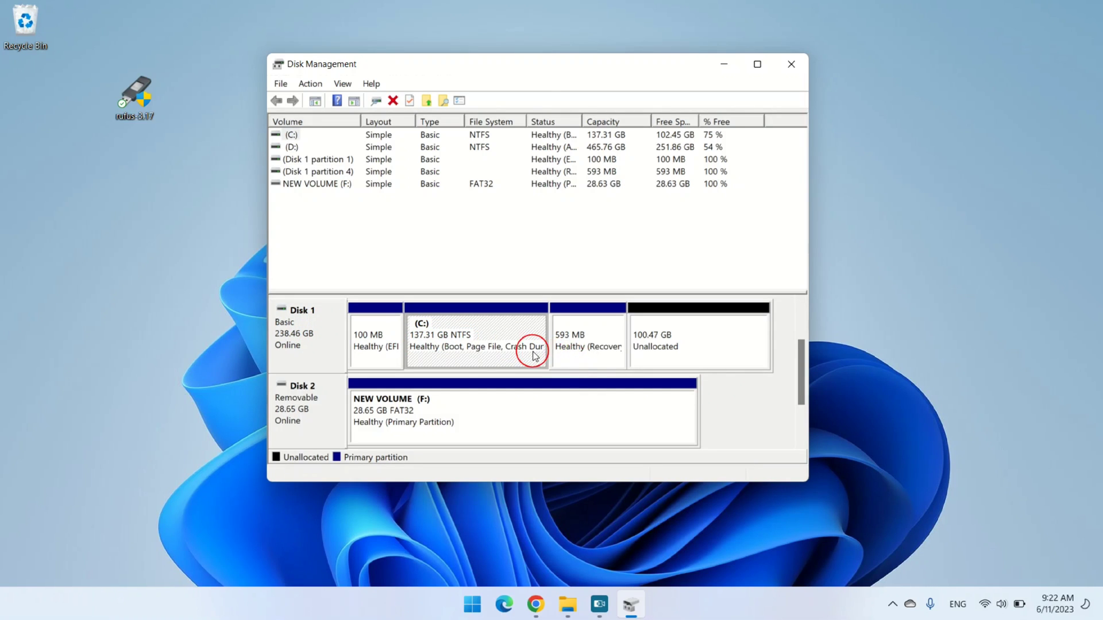
pyautogui.click(684, 350)
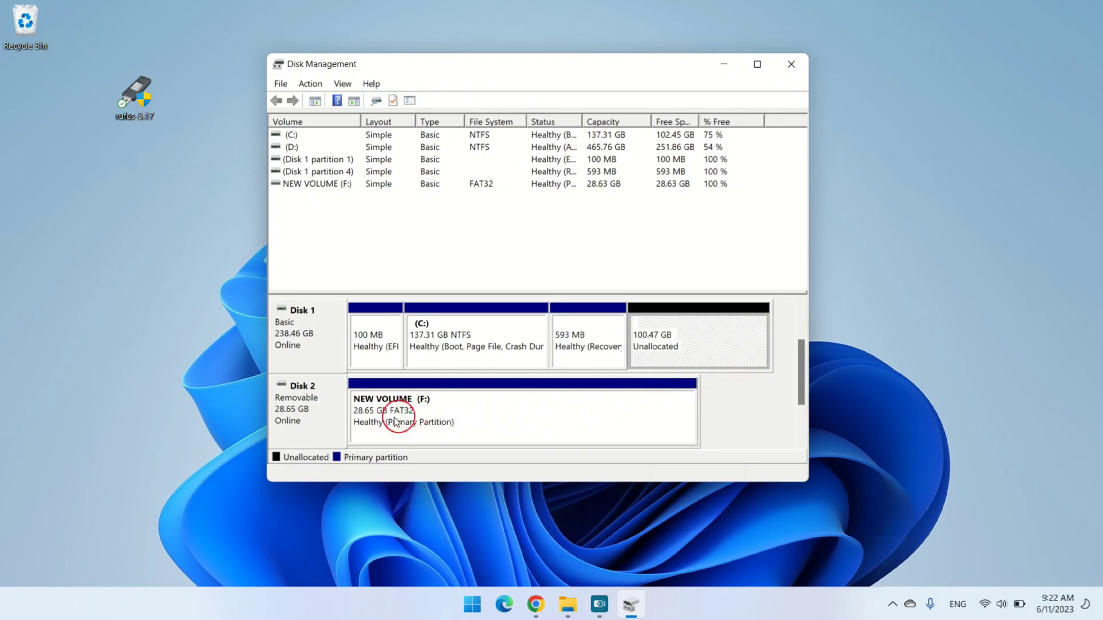
pyautogui.click(368, 417)
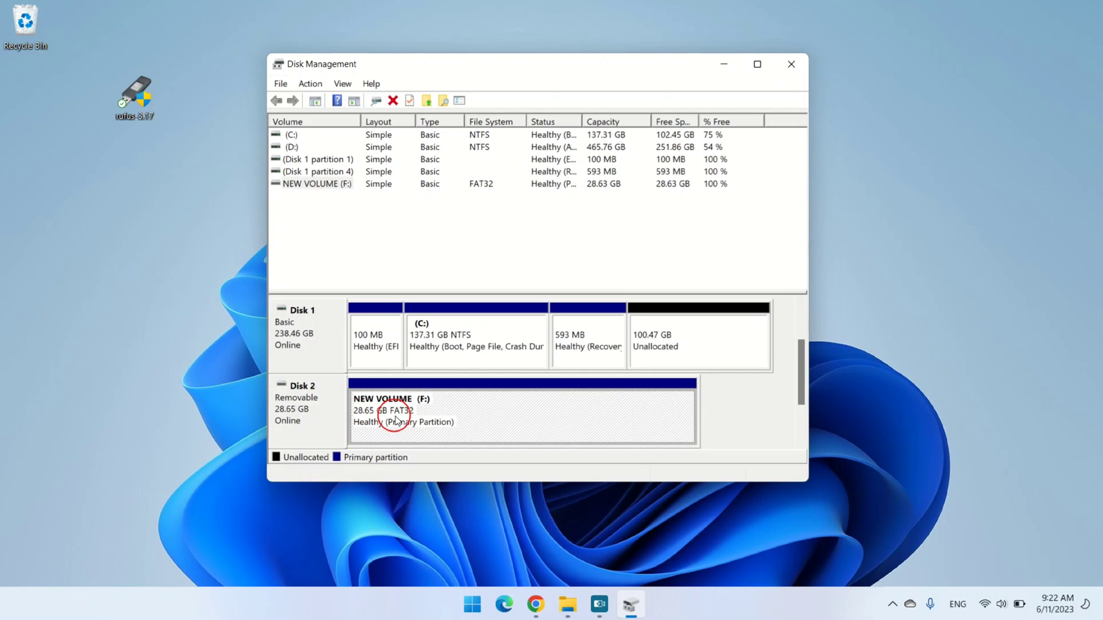
pyautogui.click(724, 67)
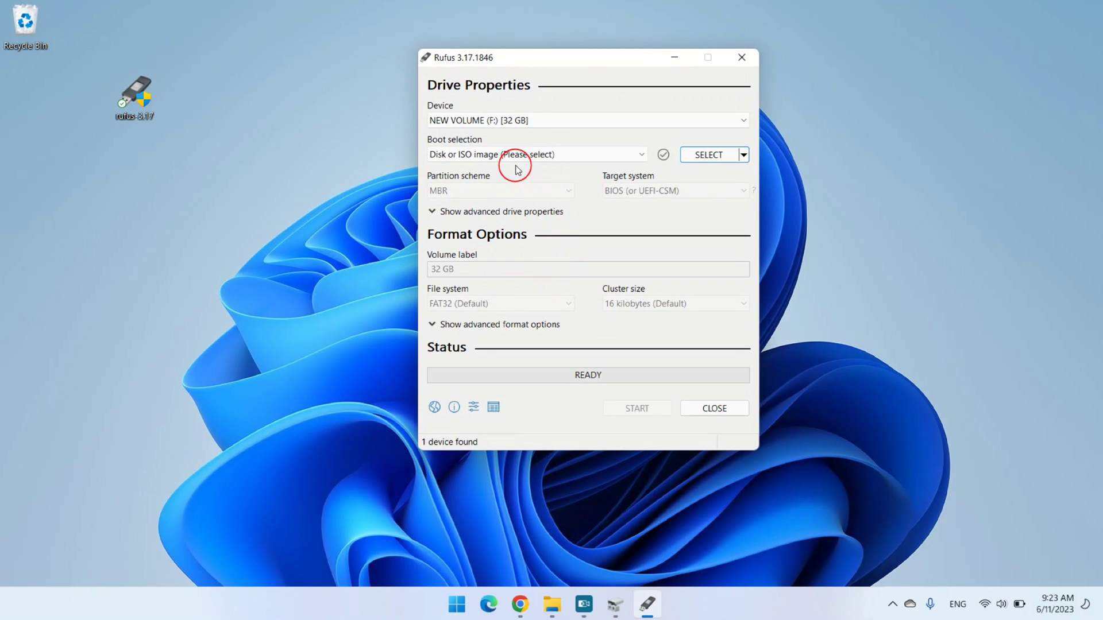
# In Rufus, target the 32 GB USB drive and load Zorin-OS-16.2-Core-64-bit-r1.iso.
pyautogui.click(560, 122)
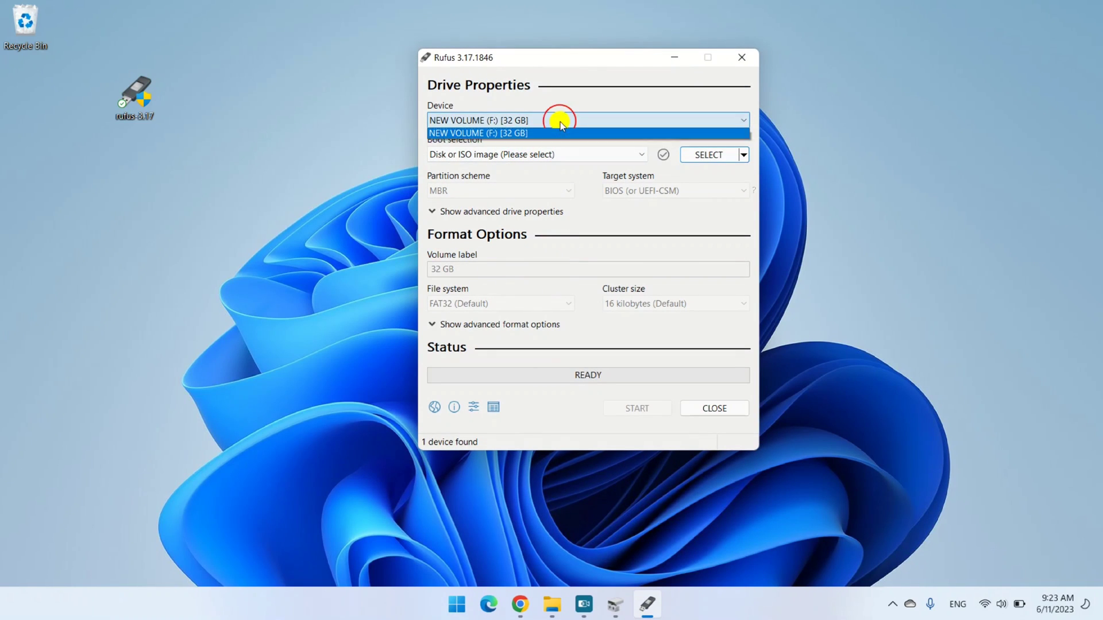
pyautogui.click(520, 138)
pyautogui.click(689, 155)
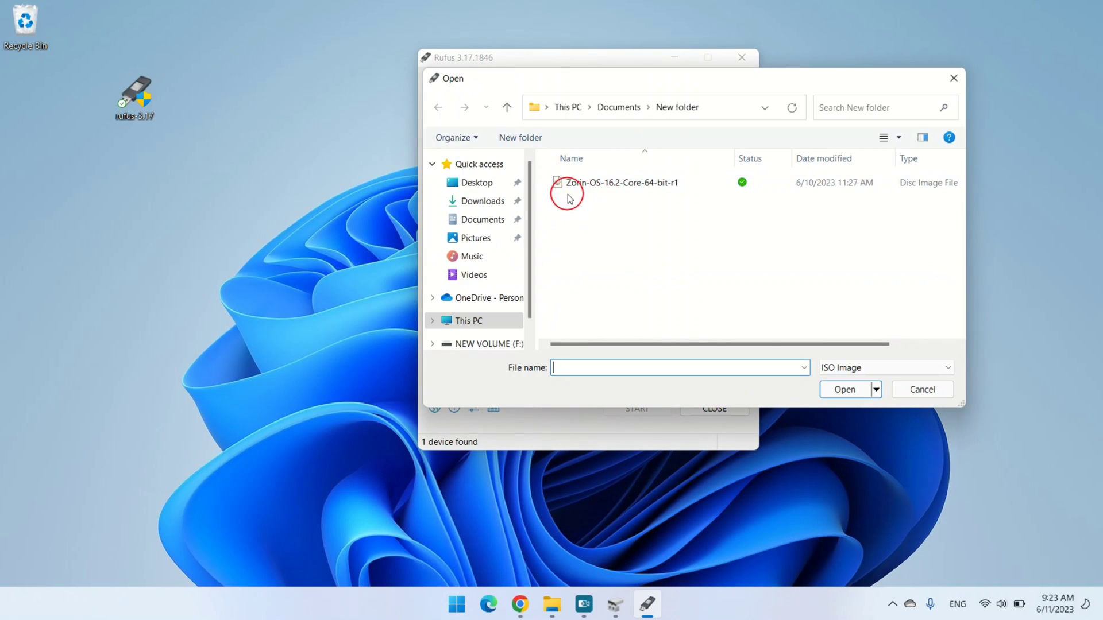
pyautogui.click(583, 184)
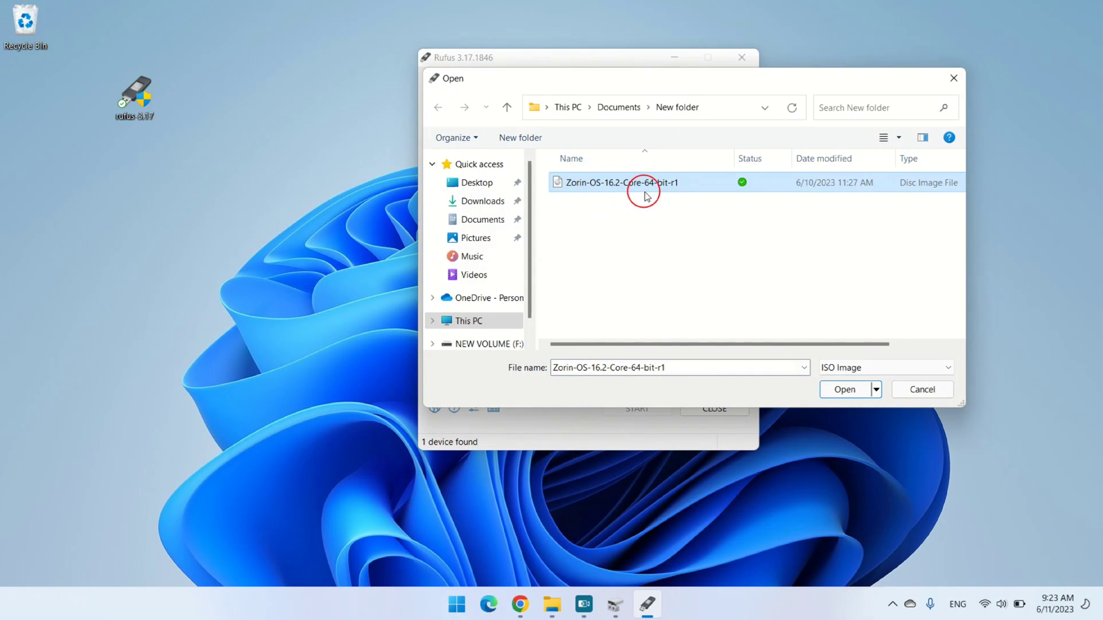
pyautogui.click(840, 389)
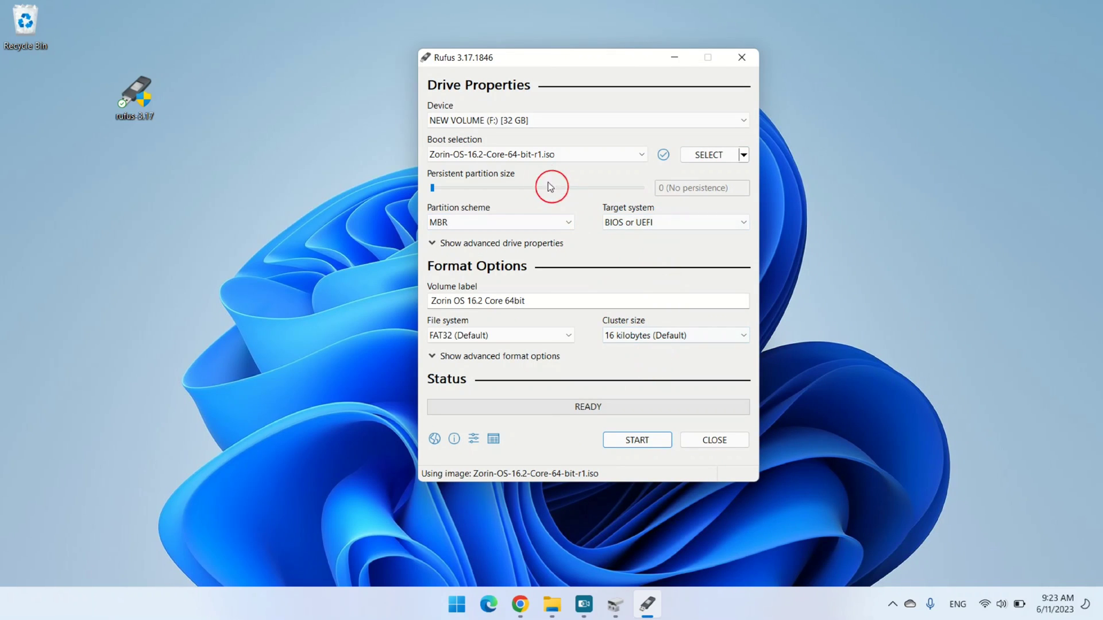
# Start the write in ISO Image mode and confirm erasing the USB drive's data.
pyautogui.click(635, 439)
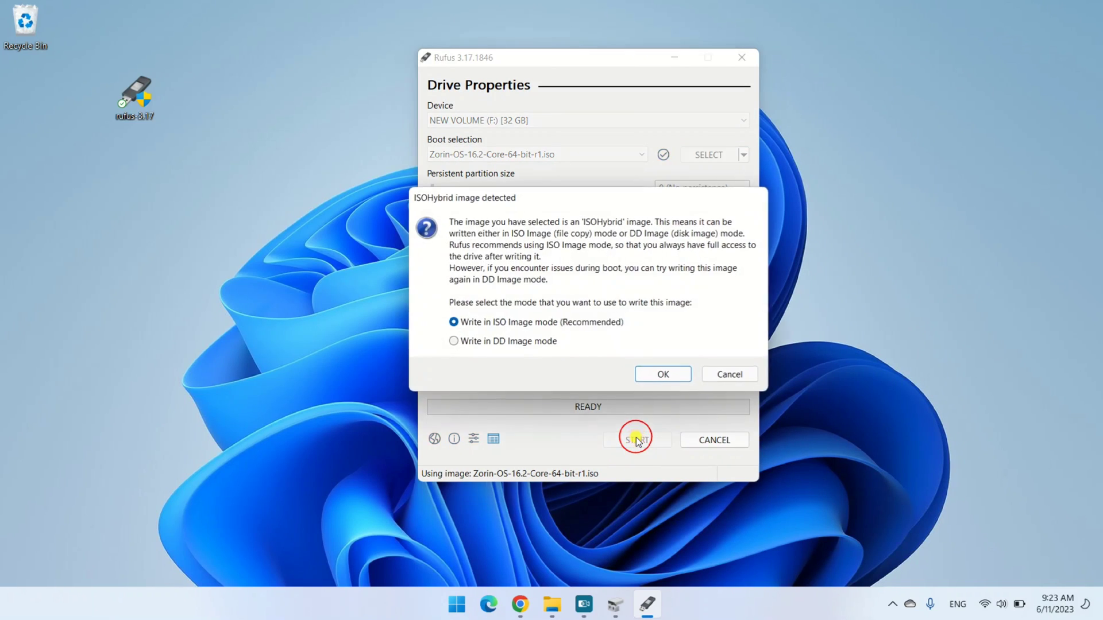
pyautogui.click(664, 381)
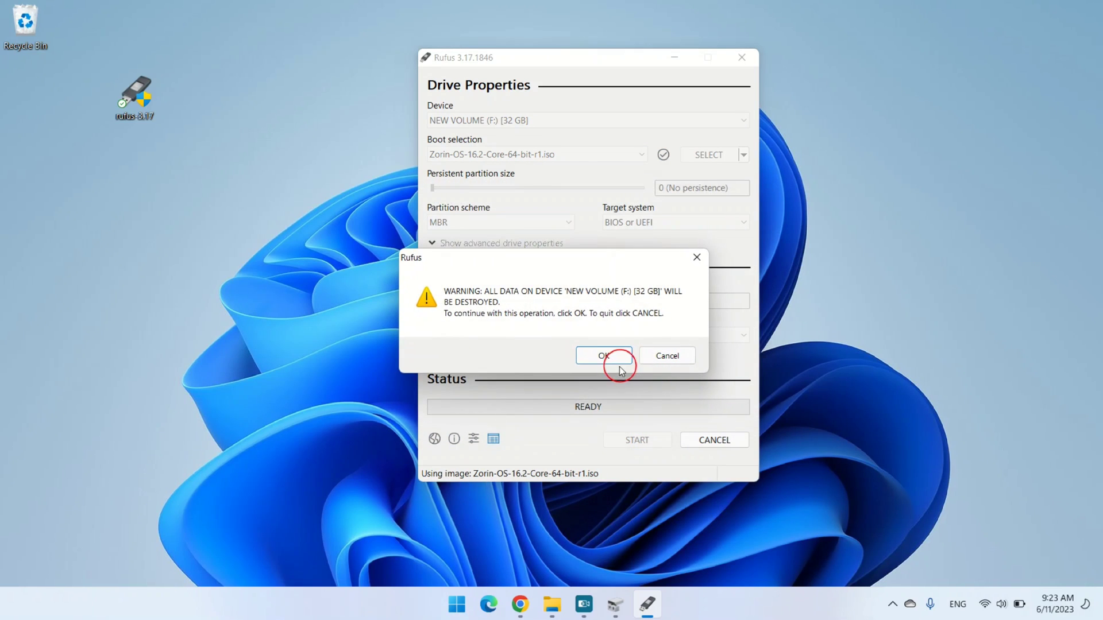
pyautogui.click(600, 355)
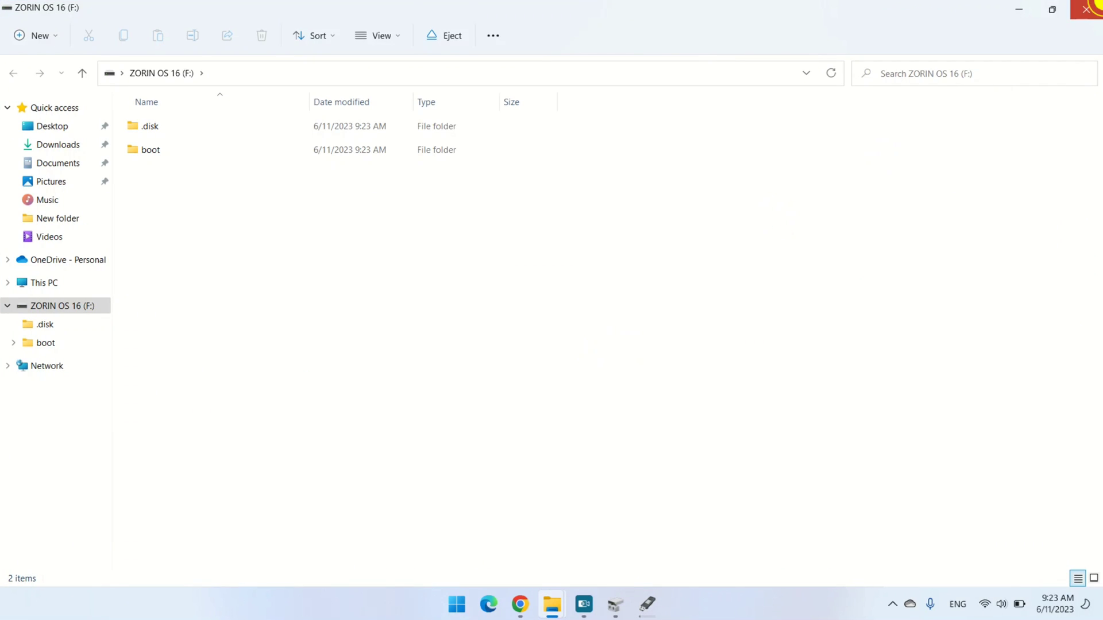
# Close the drive popup and Rufus, then launch File Explorer by searching 'fil'.
pyautogui.click(1088, 8)
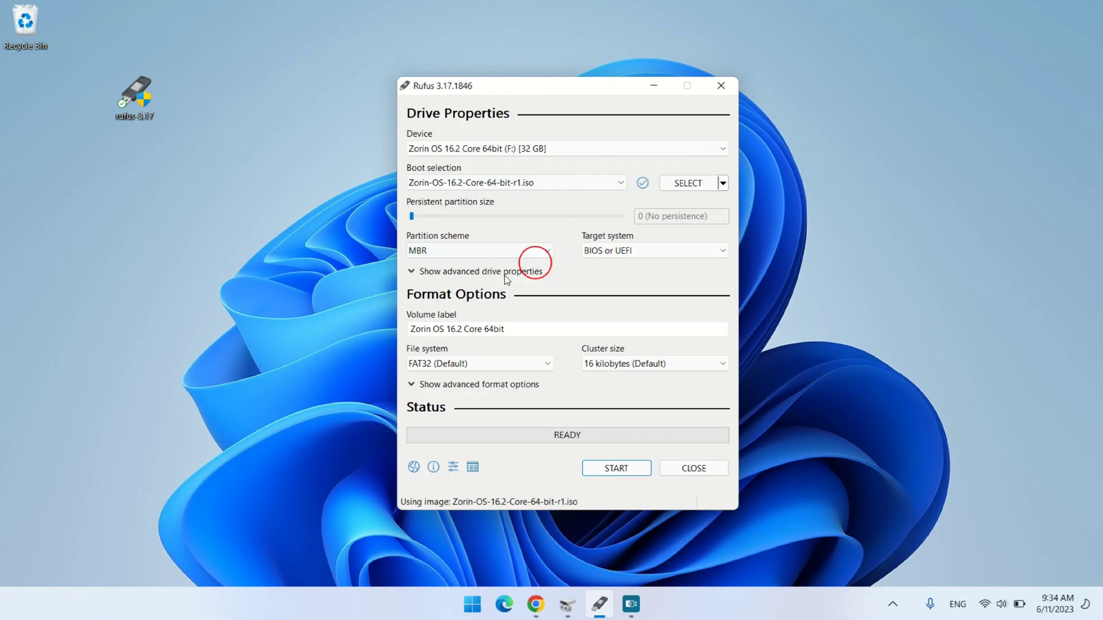
pyautogui.click(719, 85)
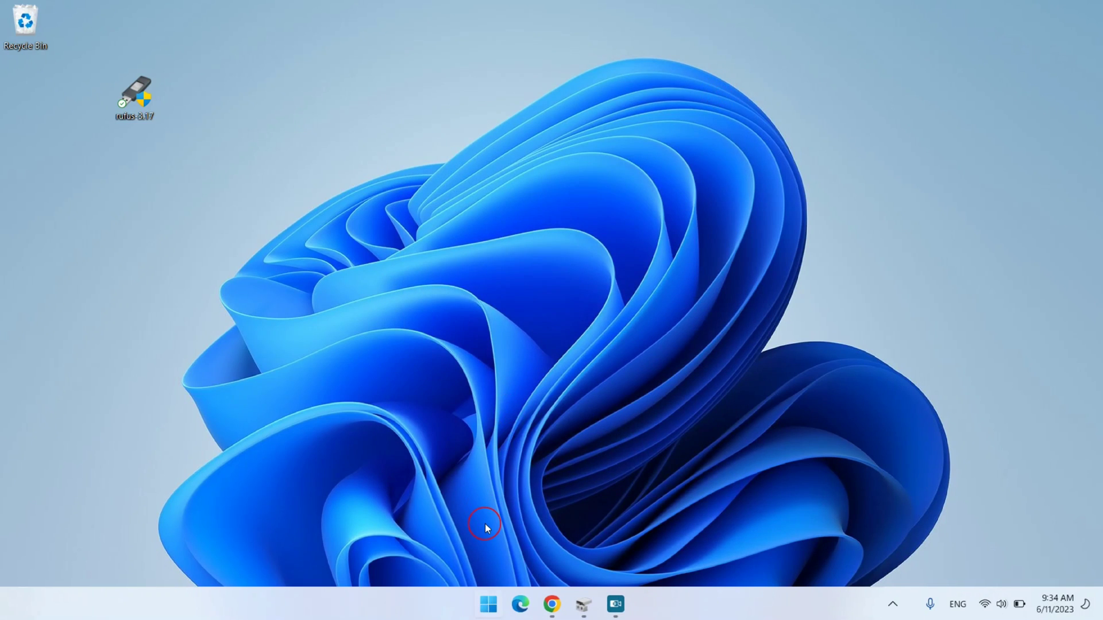
pyautogui.press('super')
pyautogui.write('fil')
pyautogui.press('Return')
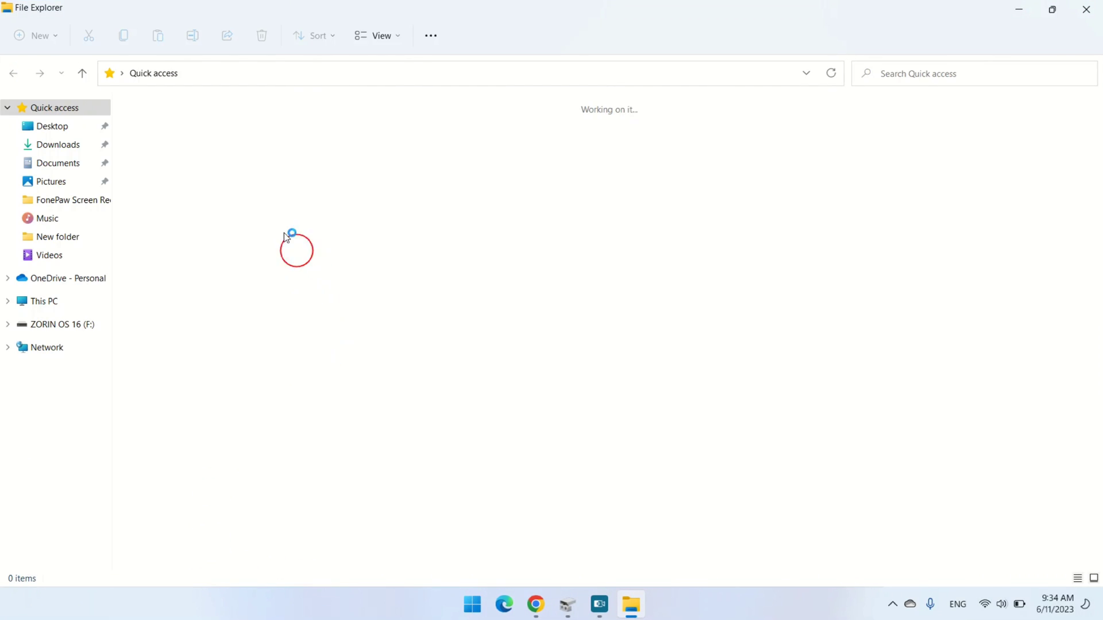
# Open ZORIN OS 16 (F:) from This PC and review its 12 copied items.
pyautogui.click(62, 302)
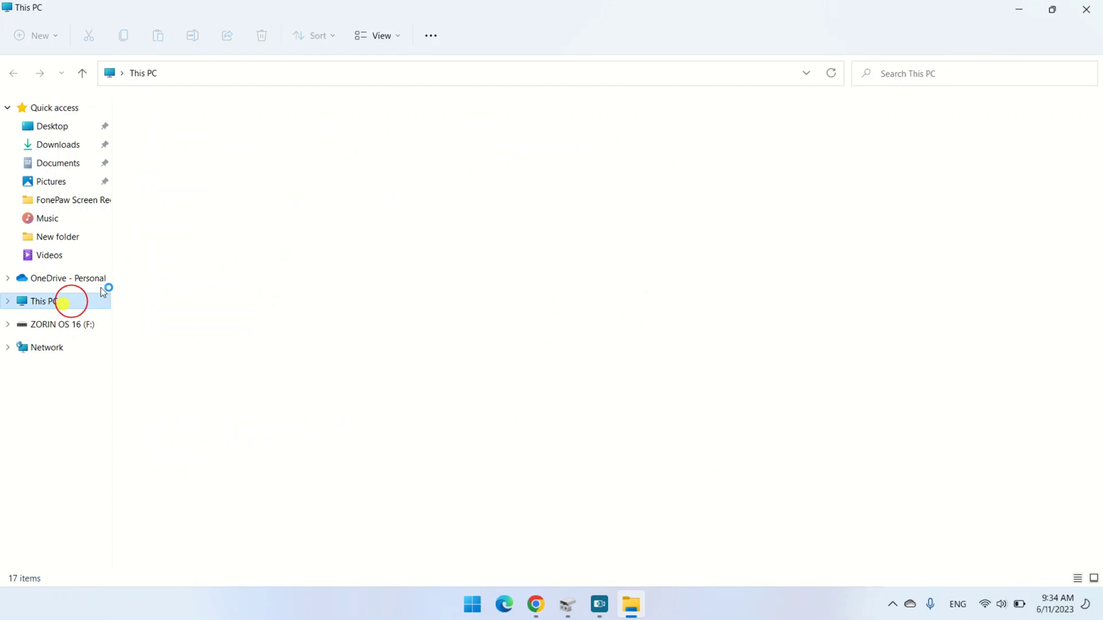
pyautogui.click(609, 250)
pyautogui.doubleClick(660, 249)
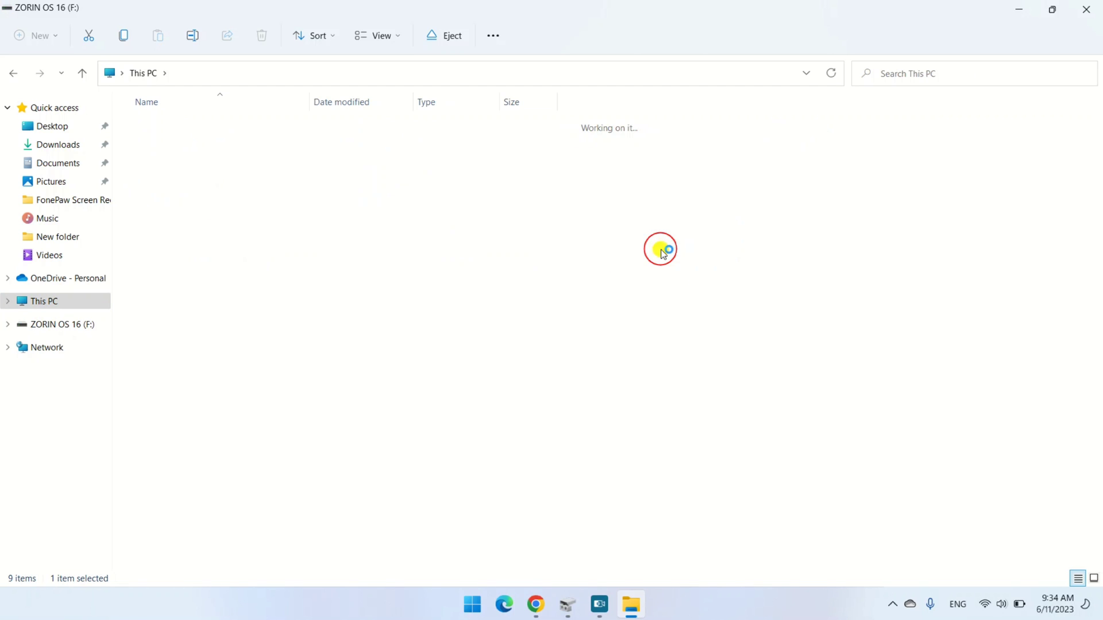
pyautogui.moveTo(402, 428); pyautogui.dragTo(369, 118)
pyautogui.click(394, 474)
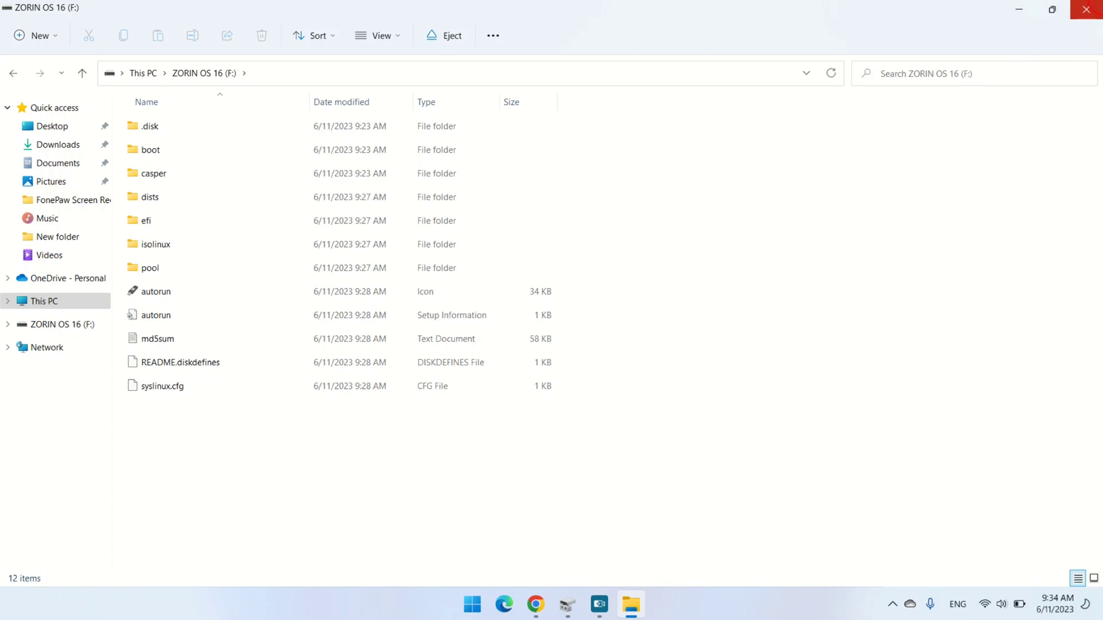
# Close File Explorer and restart Windows 11 from the Start menu power options.
pyautogui.click(1087, 9)
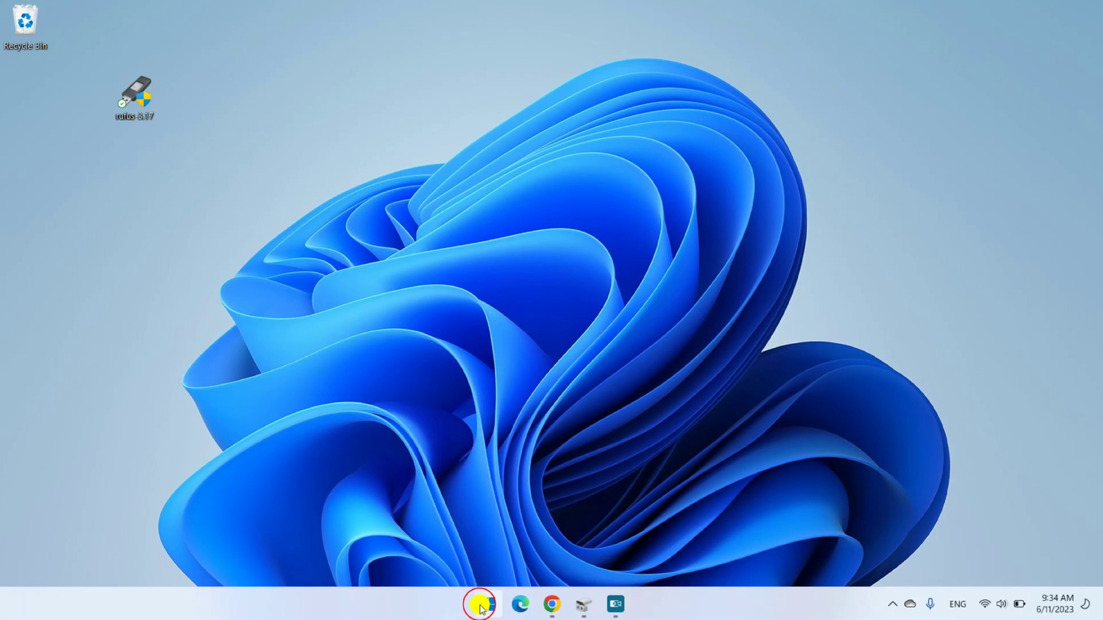
pyautogui.click(488, 604)
pyautogui.click(729, 556)
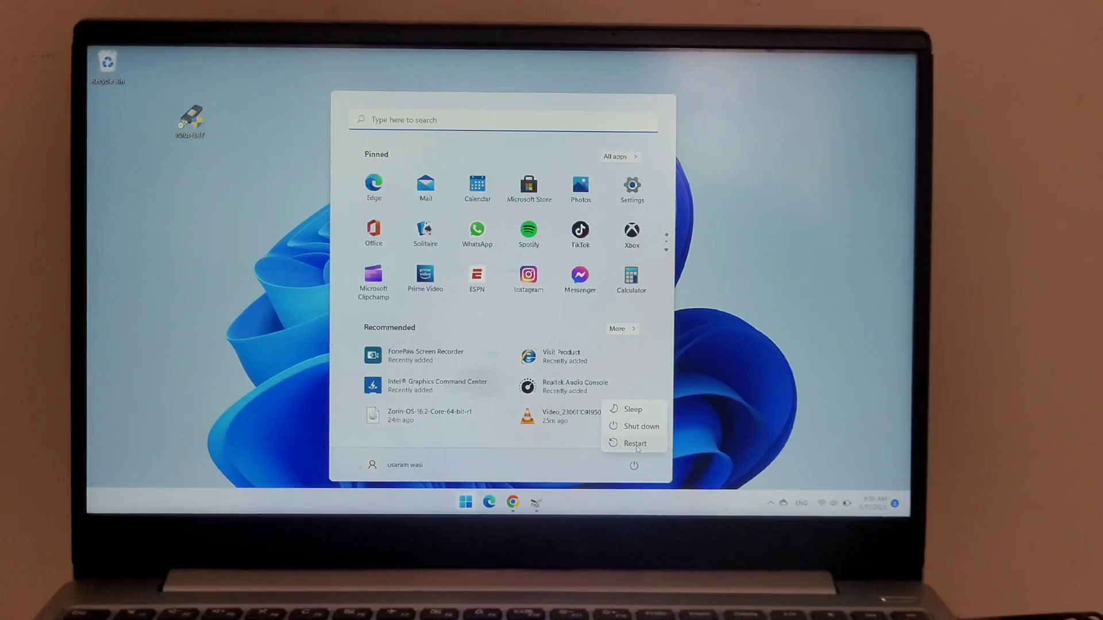
pyautogui.click(635, 445)
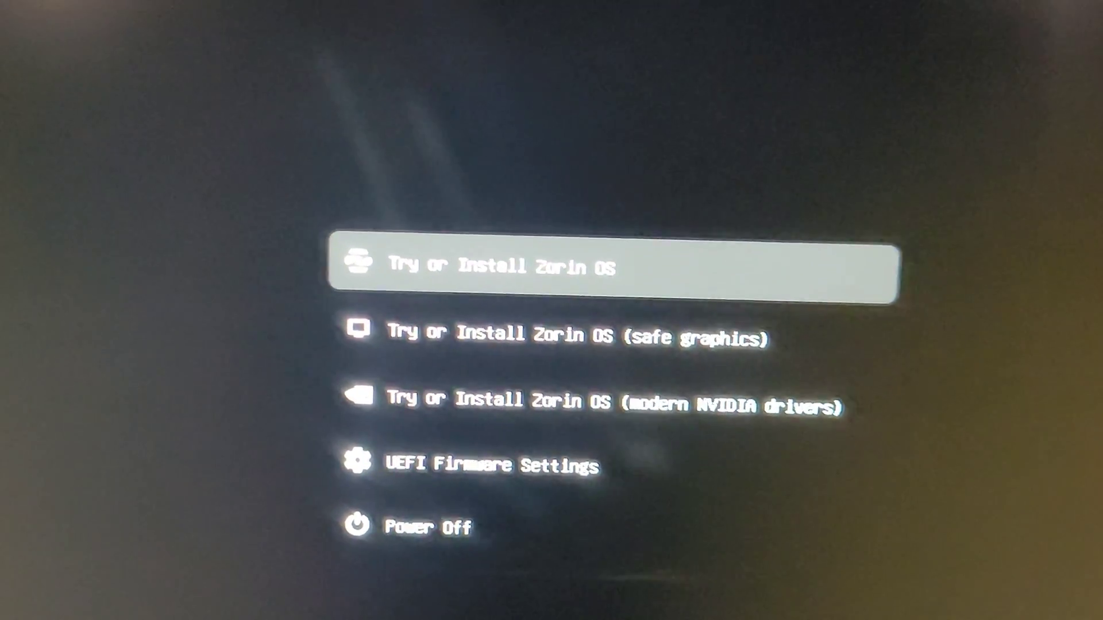
# Choose Try or Install Zorin OS in the boot menu and start the live session.
pyautogui.press('Down')
pyautogui.press('Down')
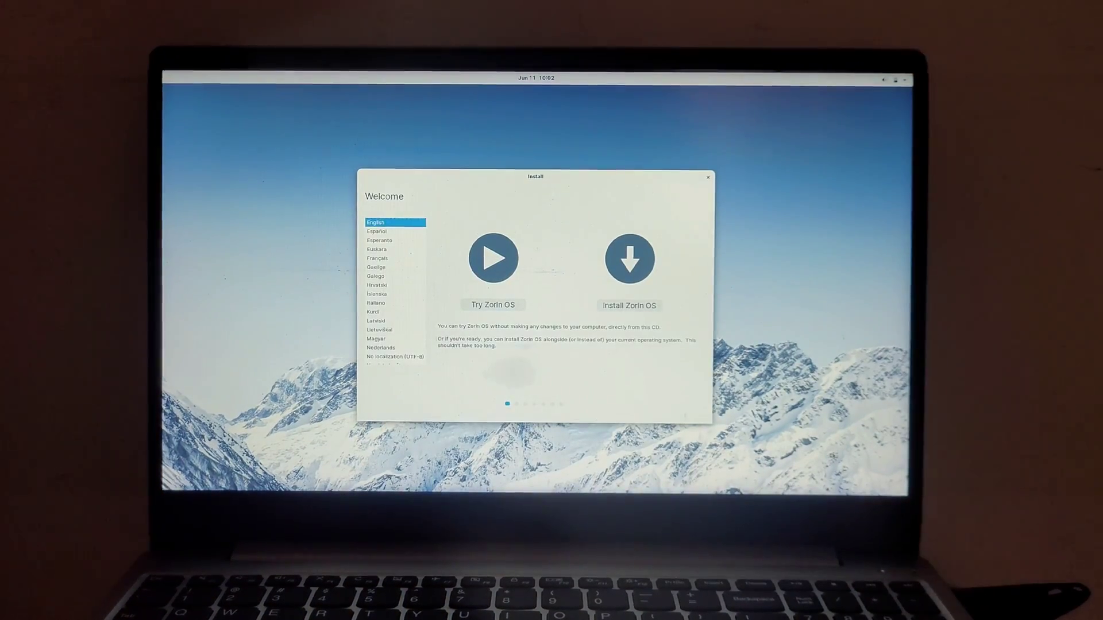
pyautogui.click(515, 303)
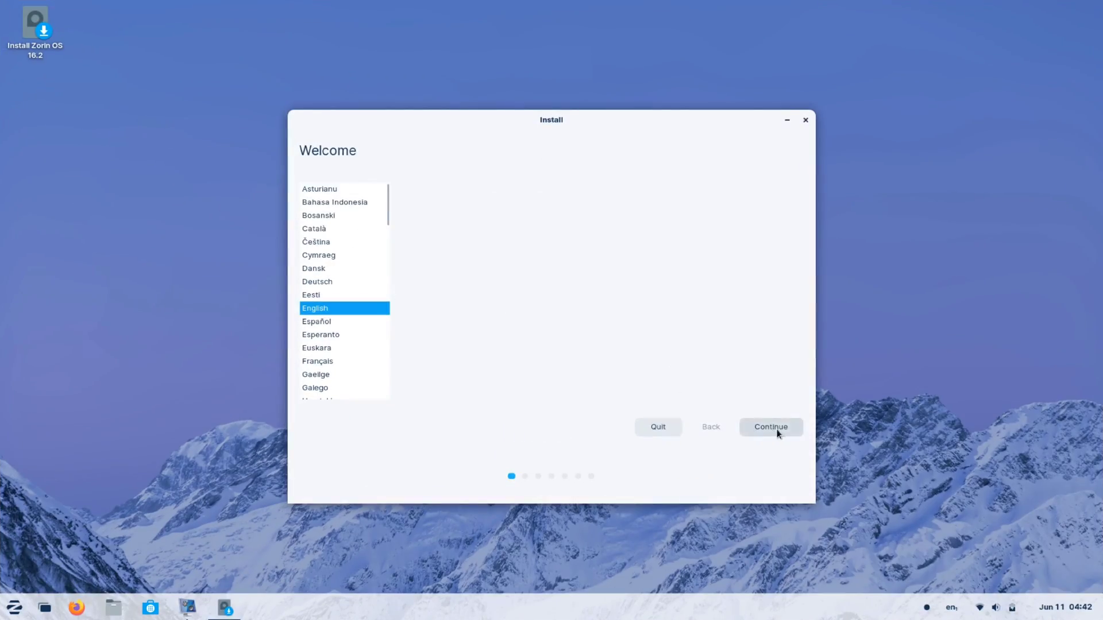
# Keep English and the English (US) keyboard, and disable downloading updates during installation.
pyautogui.click(776, 430)
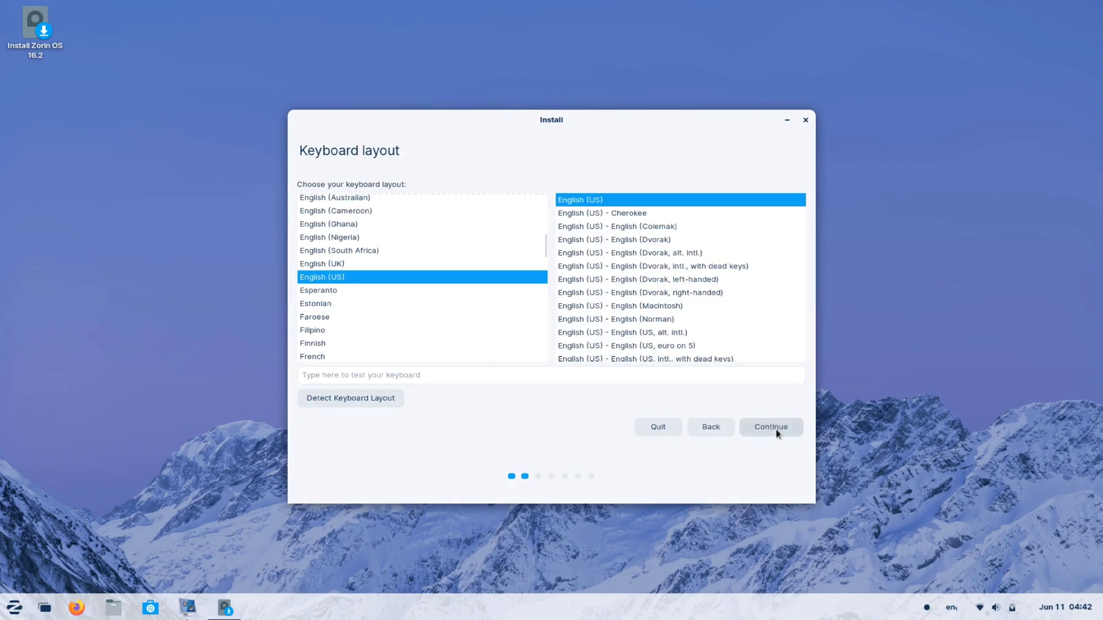
pyautogui.click(780, 426)
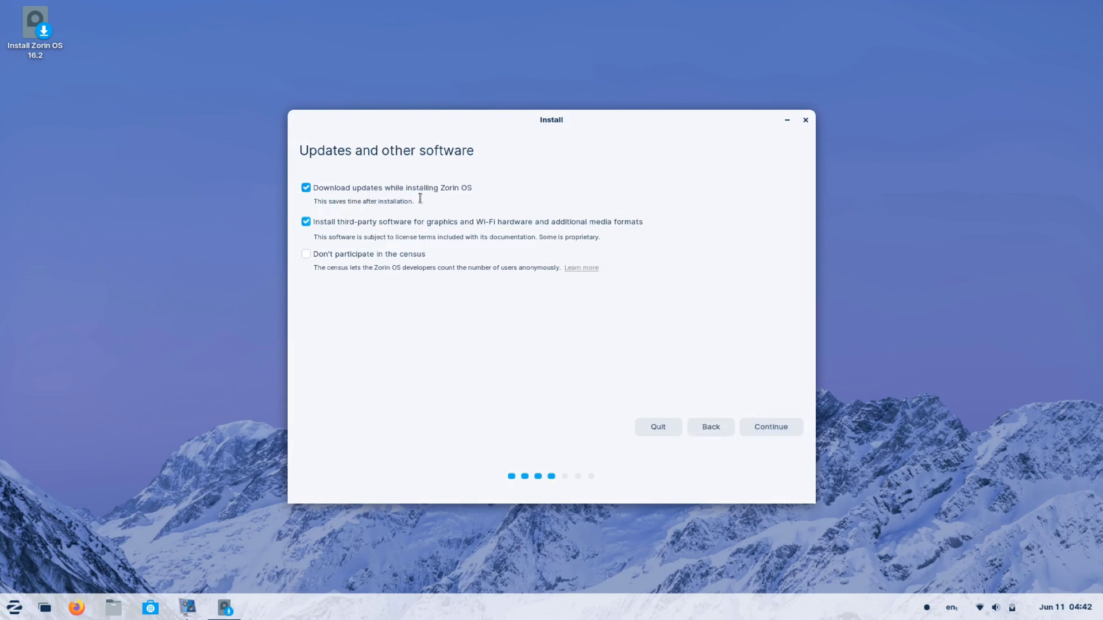
pyautogui.click(378, 189)
pyautogui.click(768, 425)
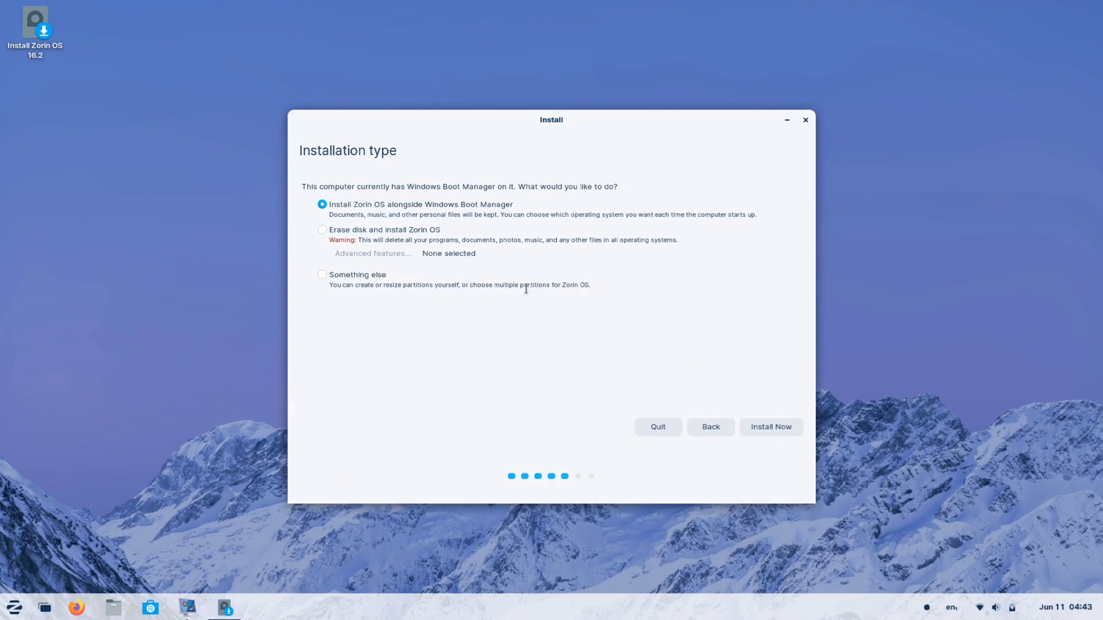
# Choose 'Something else' for manual partitioning and select the 107884 MB free space row.
pyautogui.click(354, 275)
pyautogui.click(760, 427)
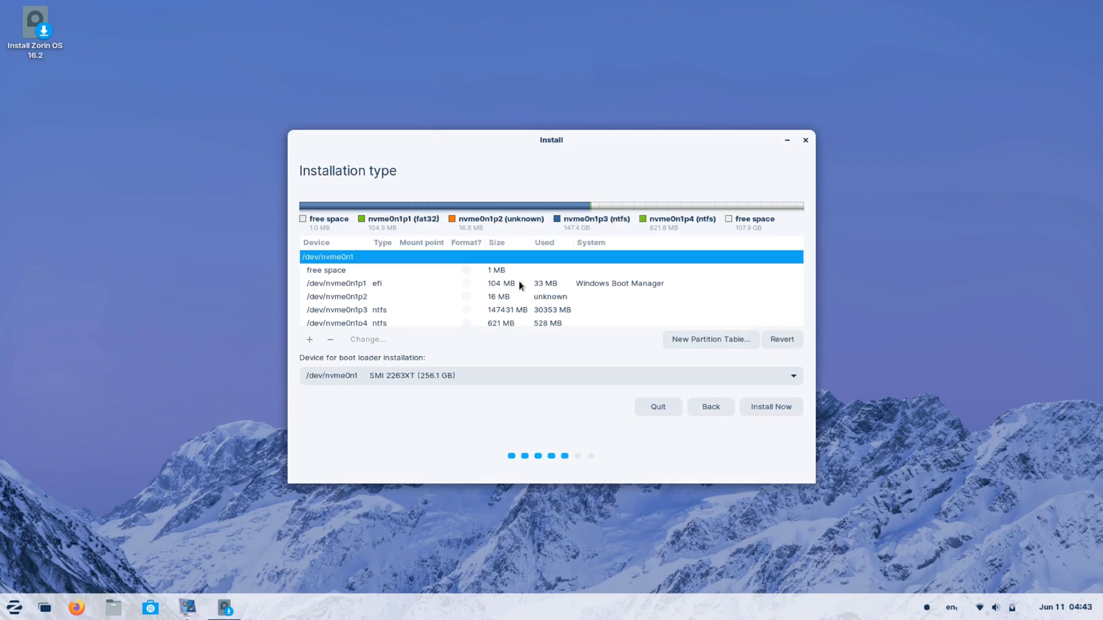
pyautogui.scroll(-1, 460, 287)
pyautogui.click(447, 309)
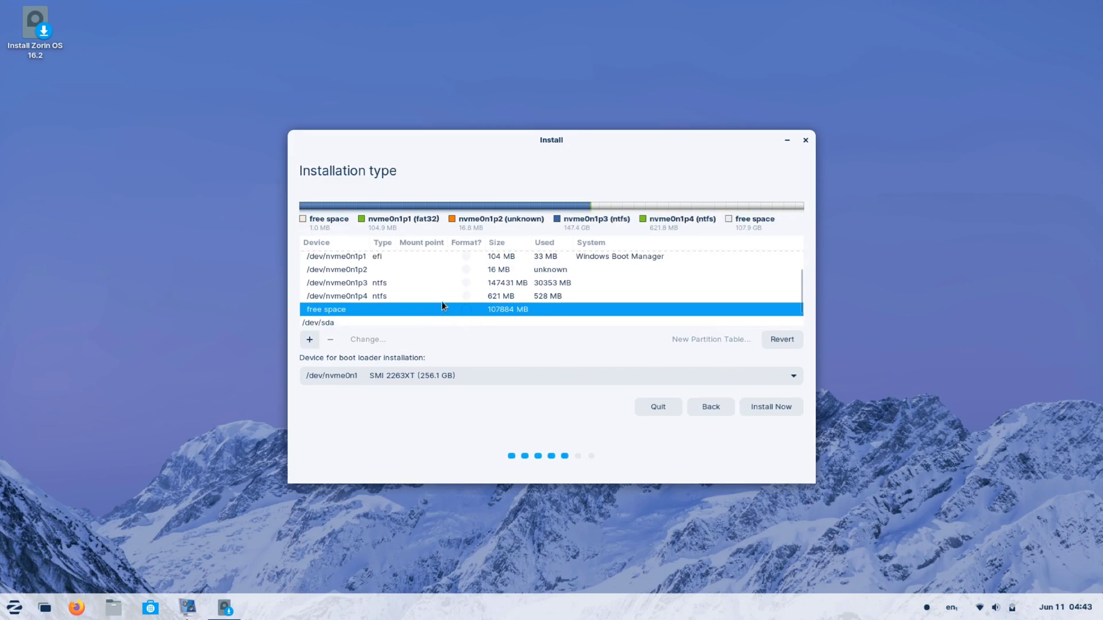
pyautogui.scroll(-1, 443, 302)
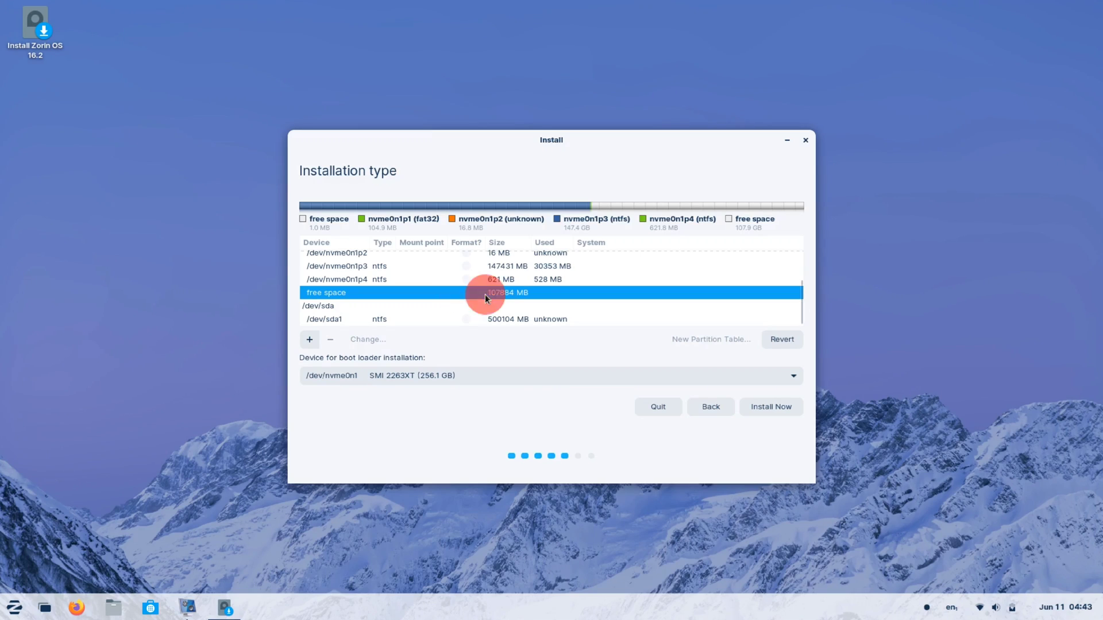
# Create a 200 MB EFI System Partition in the free space.
pyautogui.click(310, 340)
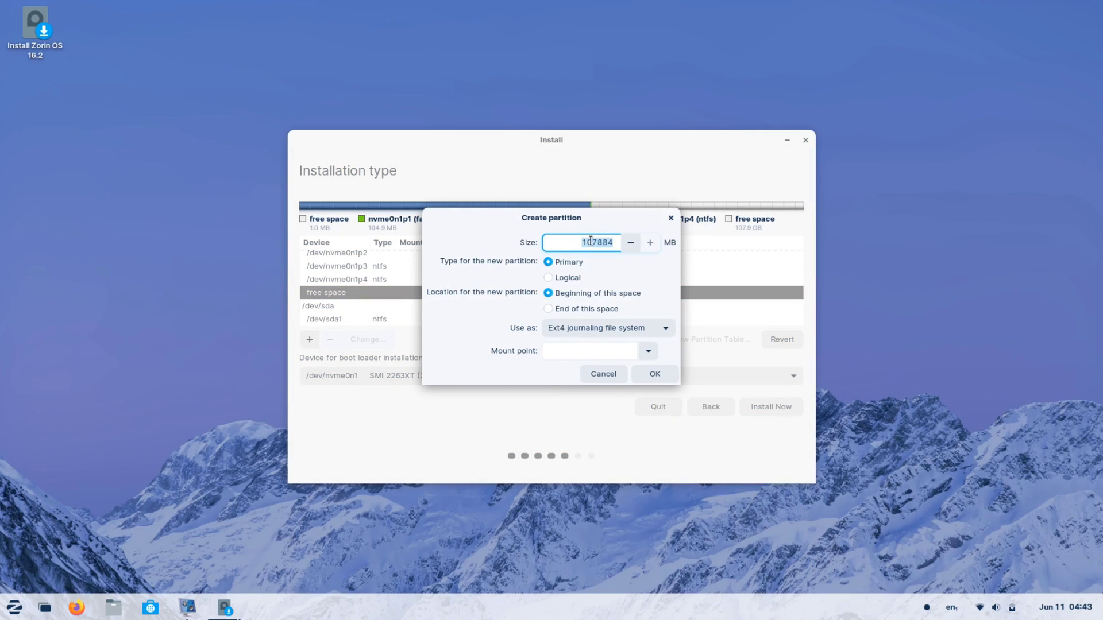
pyautogui.press('BackSpace')
pyautogui.press('Down')
pyautogui.press('Insert')
pyautogui.press('Insert')
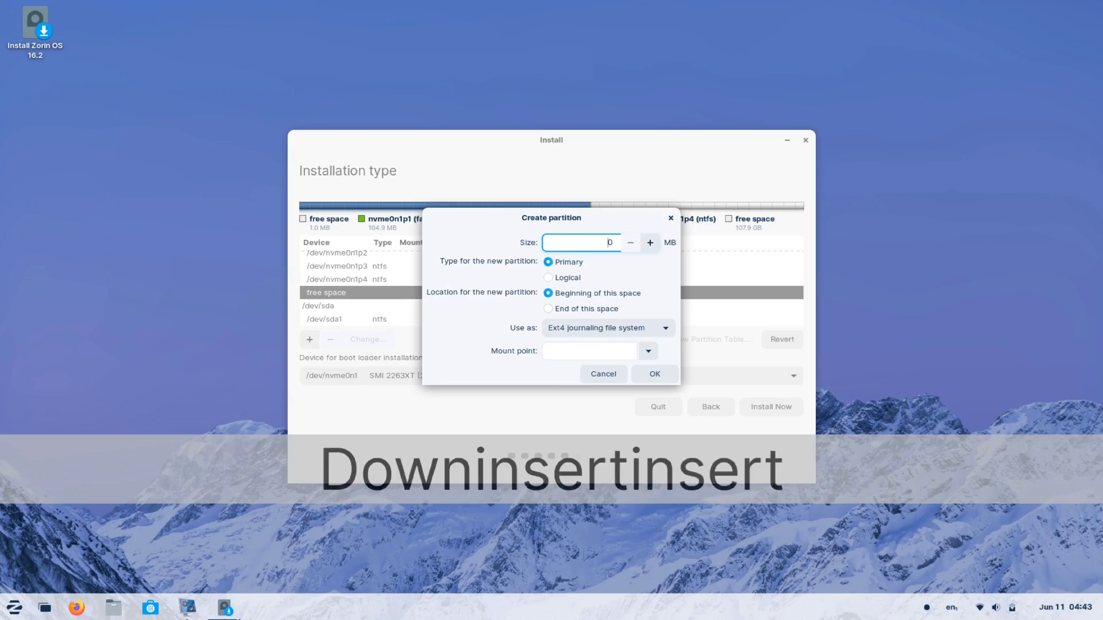
pyautogui.write('200')
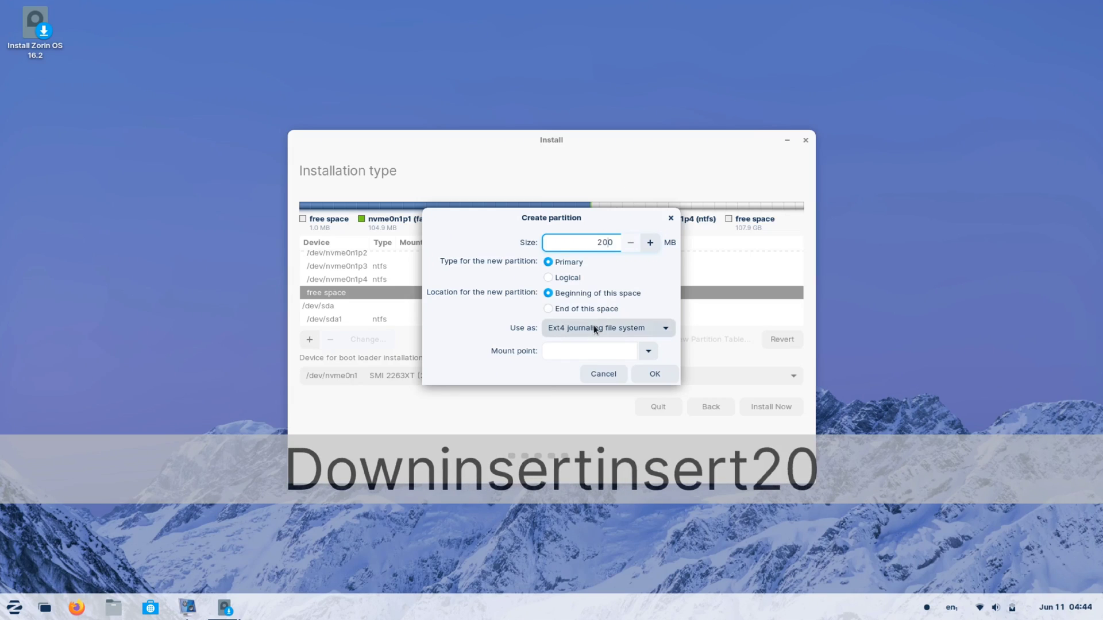
pyautogui.click(595, 329)
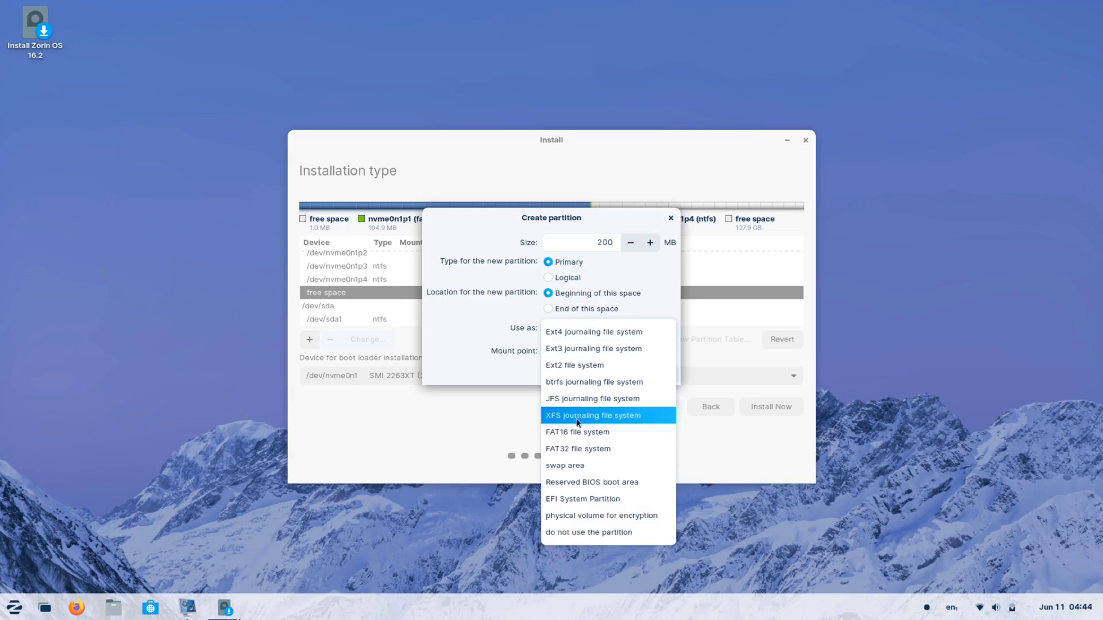
pyautogui.click(584, 498)
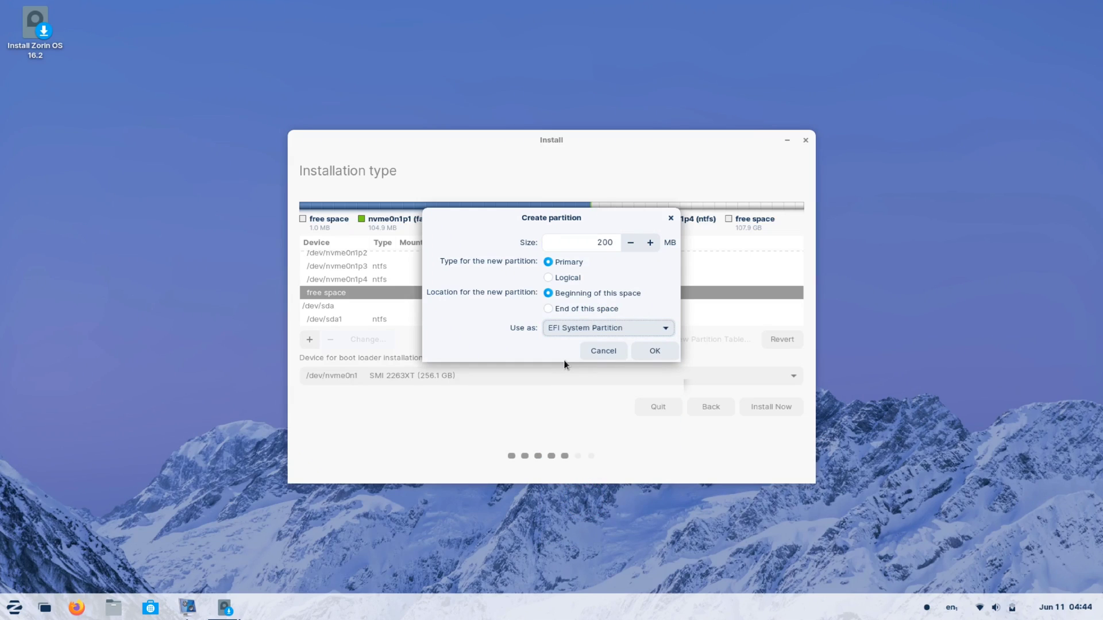
pyautogui.click(654, 352)
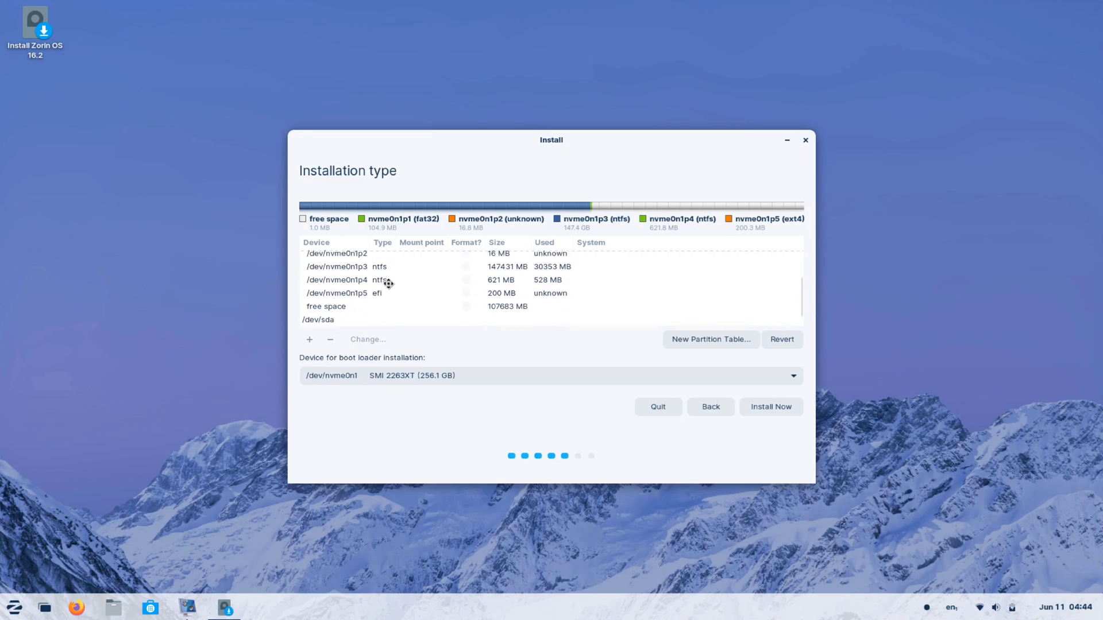
# Add a 1000 MB swap area partition in the remaining 107683 MB of free space.
pyautogui.click(361, 295)
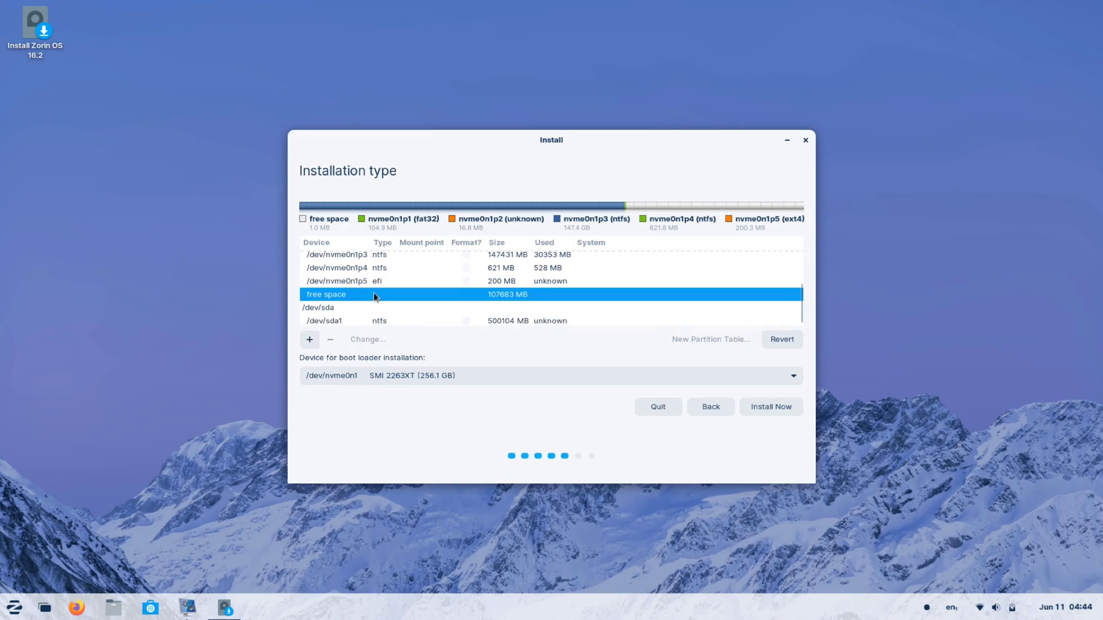
pyautogui.click(311, 339)
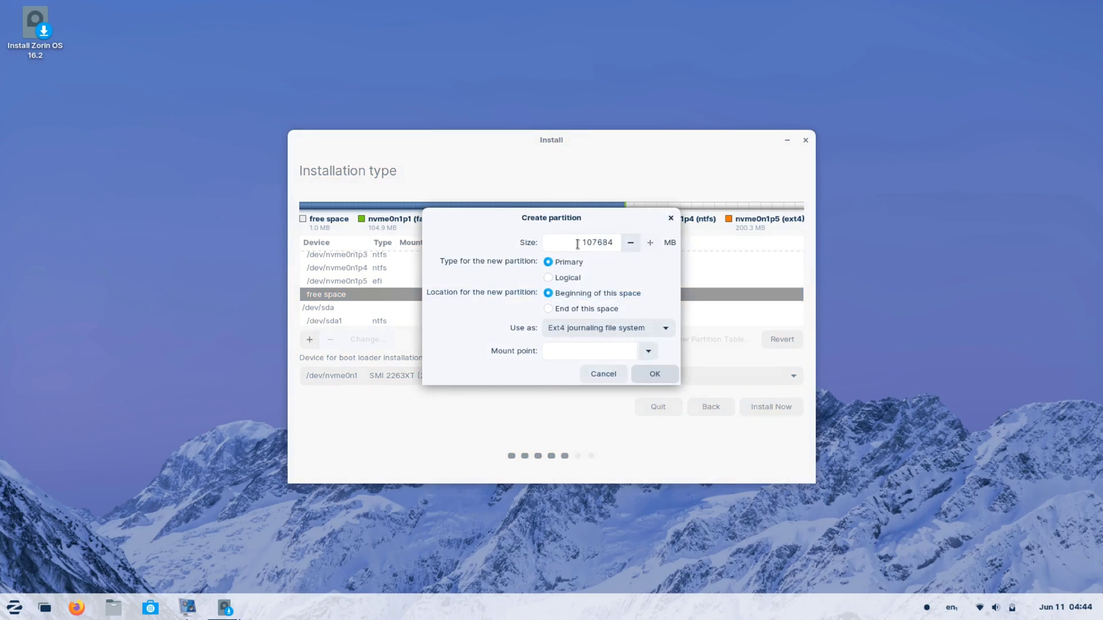
pyautogui.doubleClick(597, 241)
pyautogui.write('1')
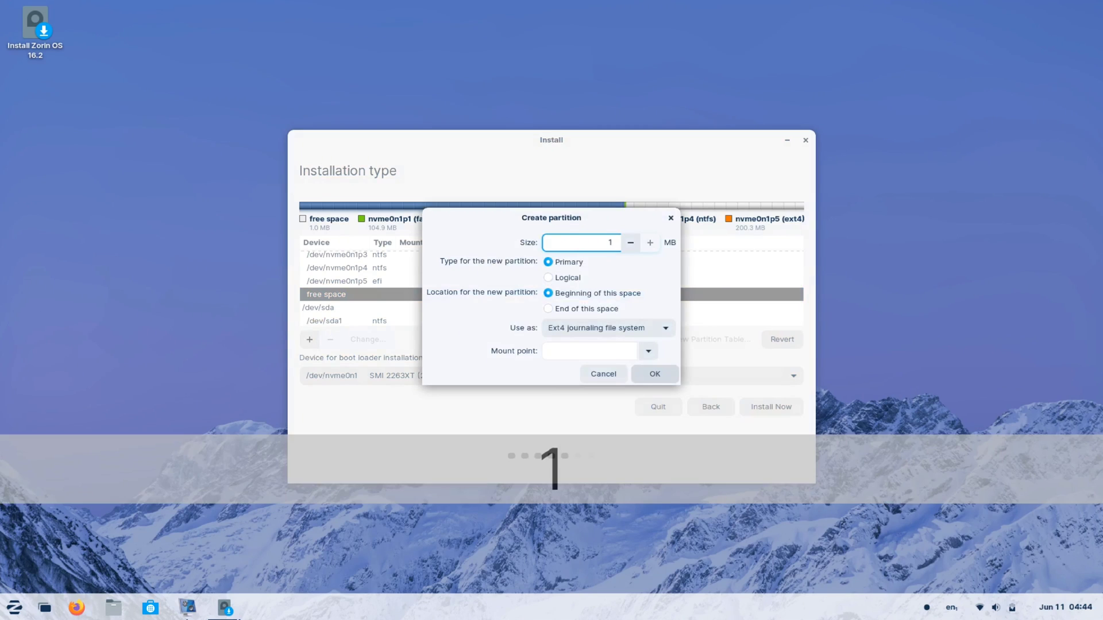
pyautogui.write('000')
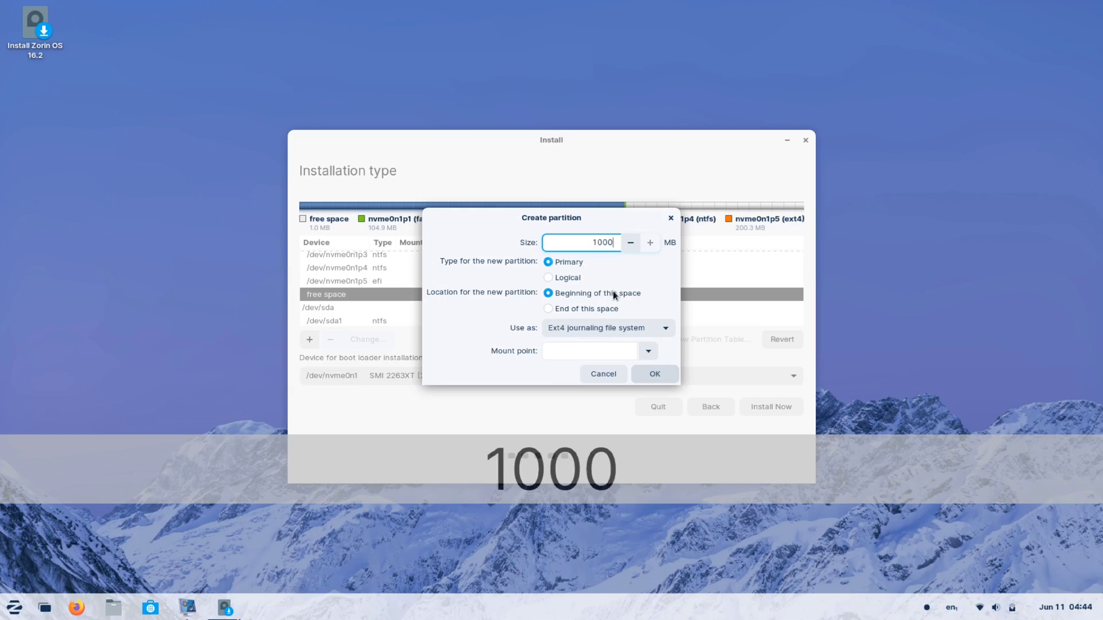
pyautogui.click(592, 327)
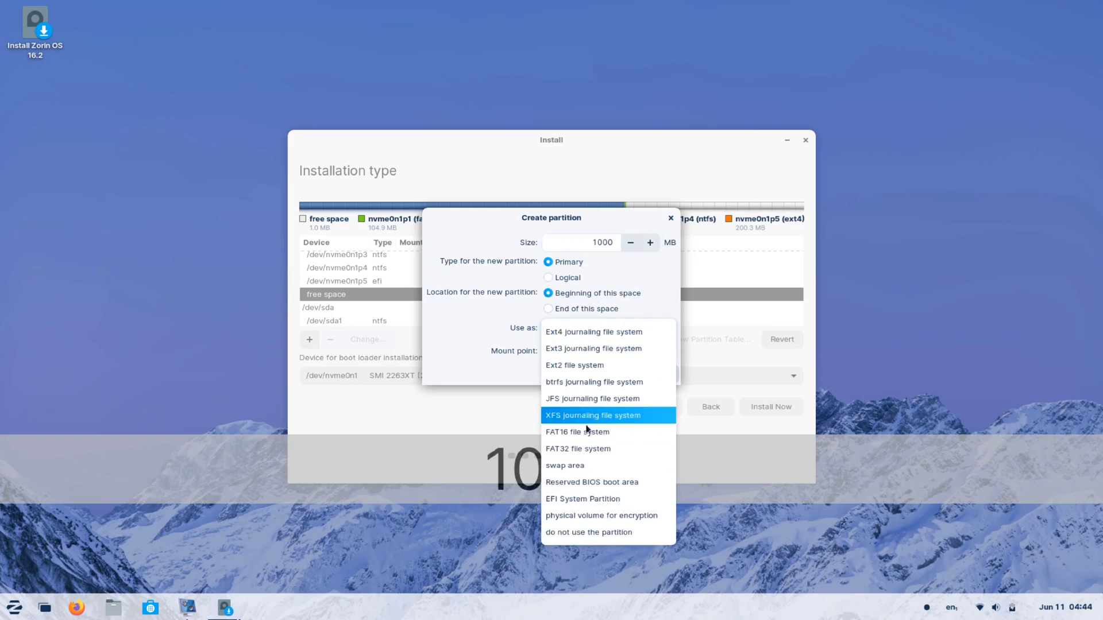
pyautogui.click(580, 466)
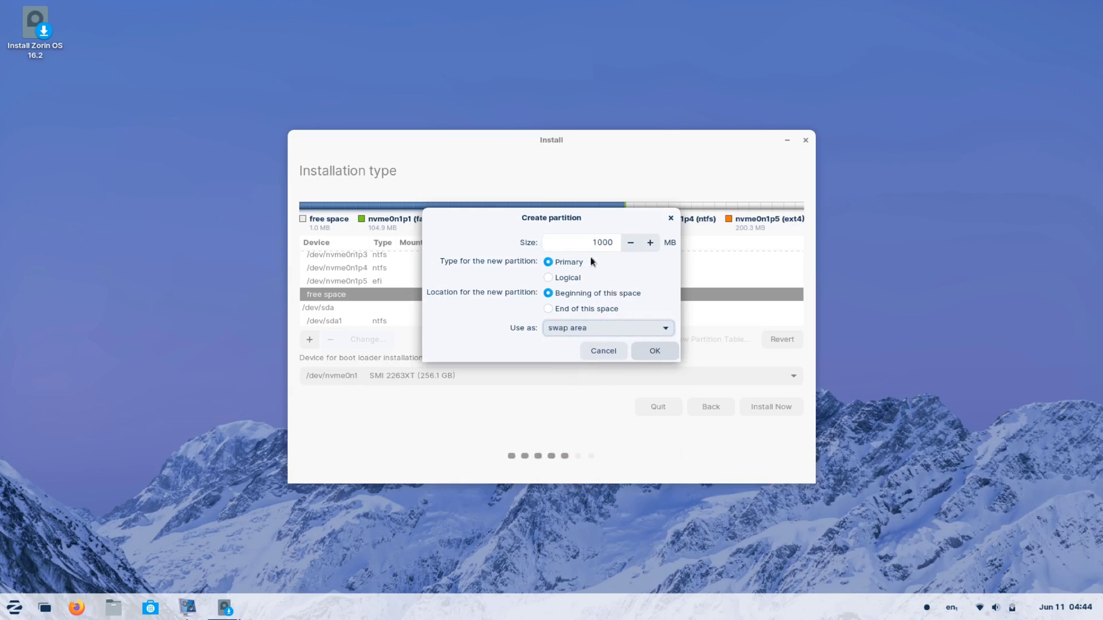
pyautogui.click(655, 351)
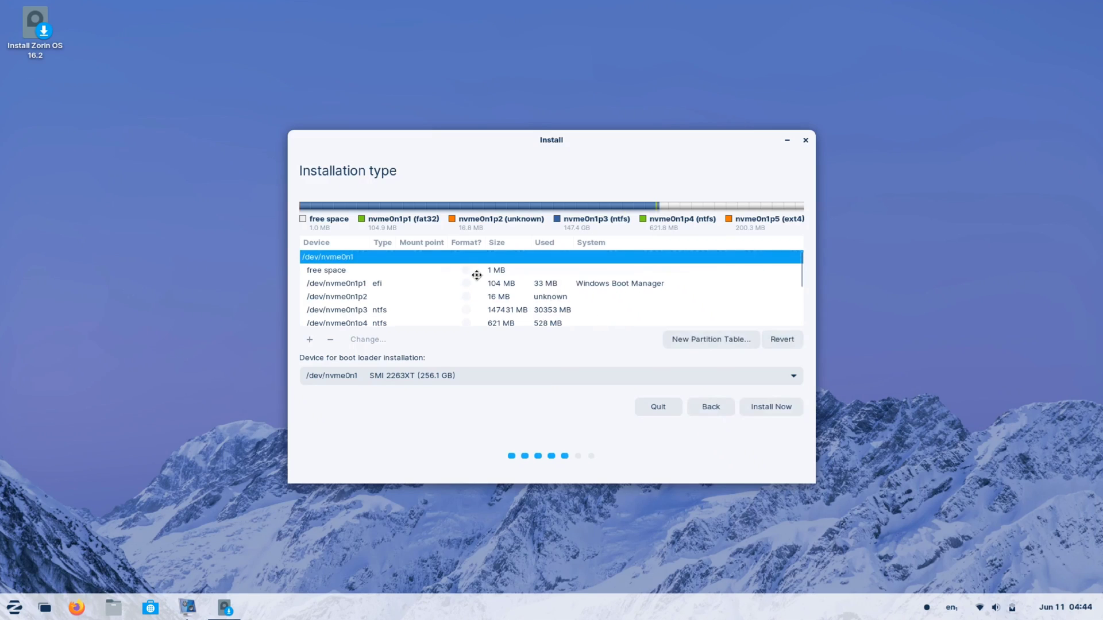
# Turn the remaining 106683 MB of free space into an Ext2 partition mounted at /.
pyautogui.scroll(-2, 477, 278)
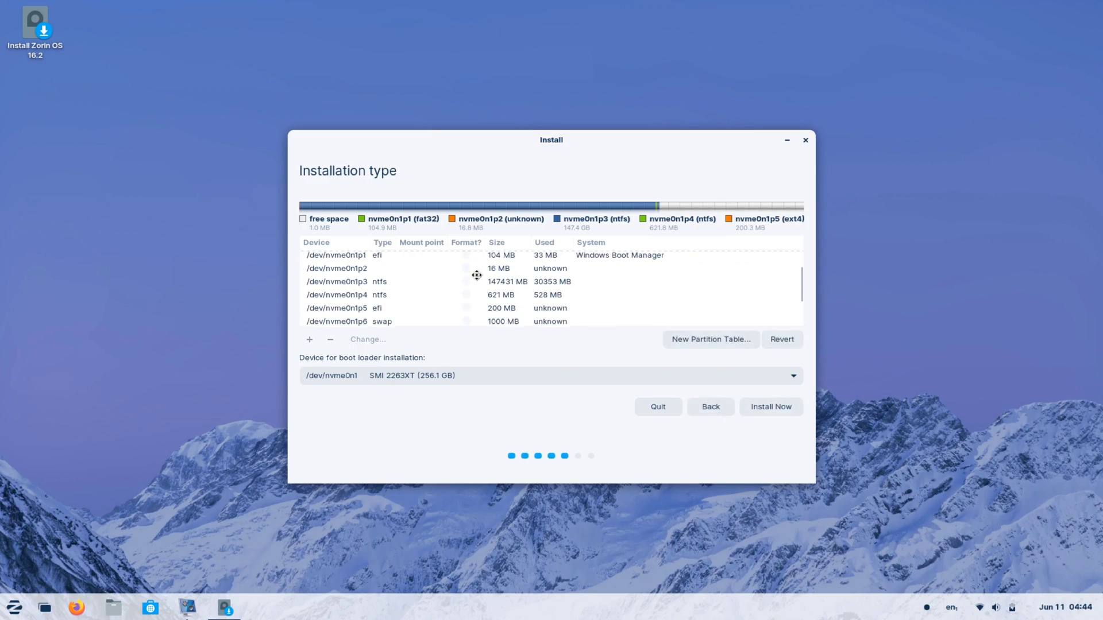
pyautogui.scroll(-3, 476, 275)
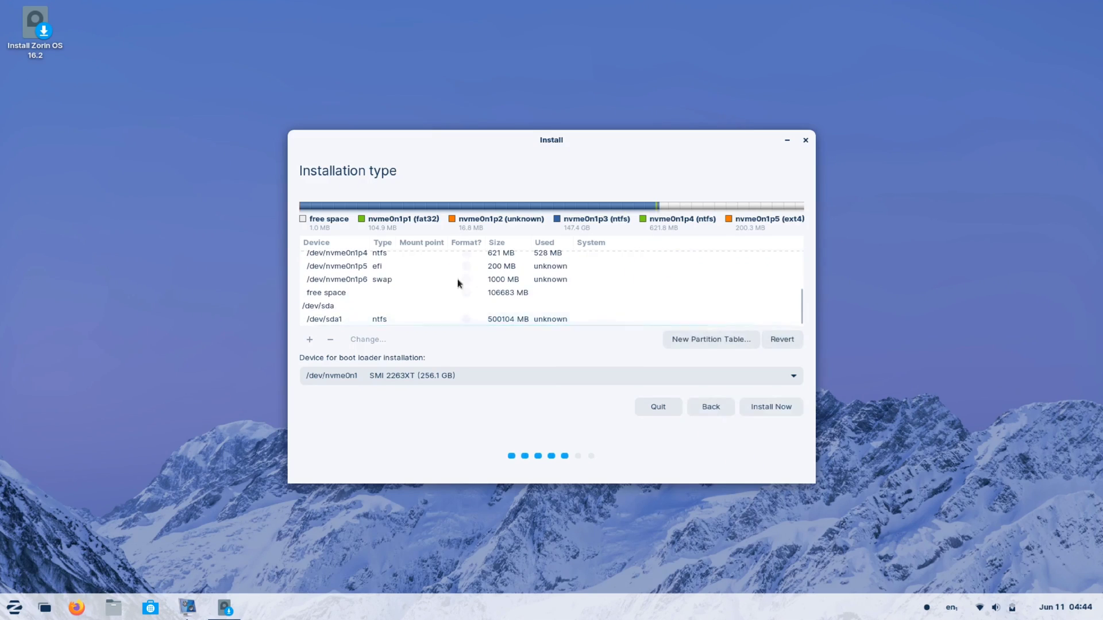
pyautogui.click(415, 279)
pyautogui.click(405, 264)
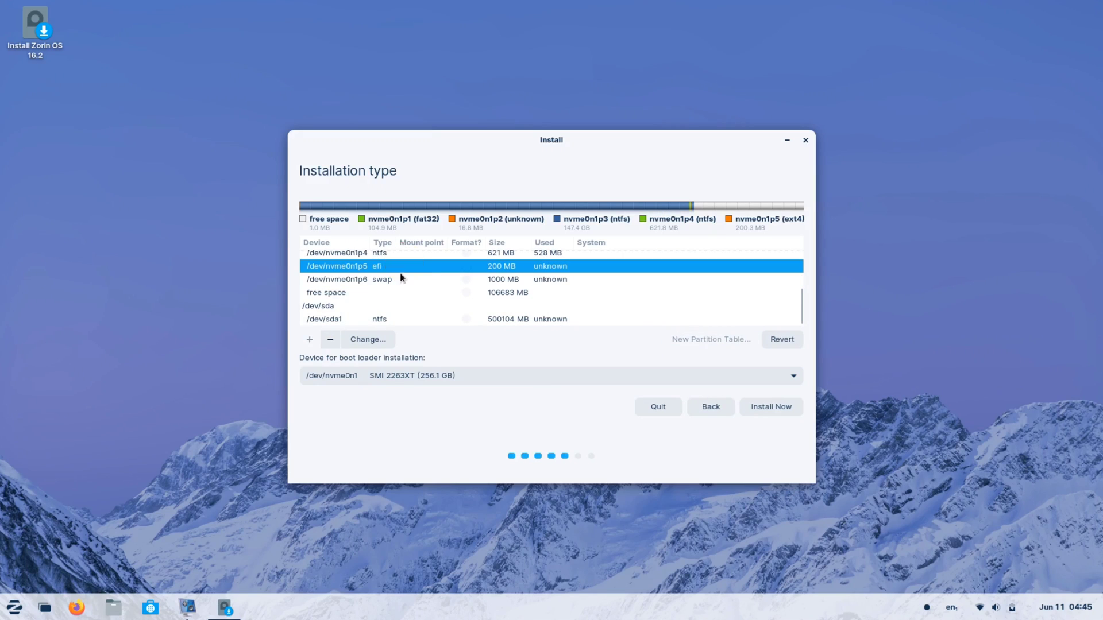
pyautogui.click(372, 294)
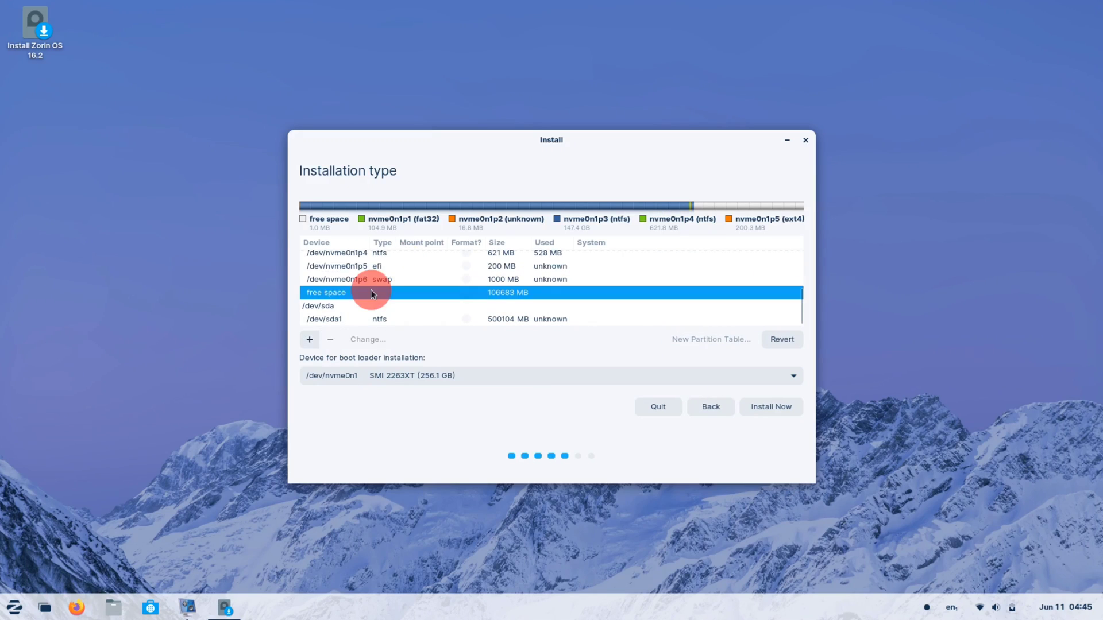
pyautogui.click(310, 340)
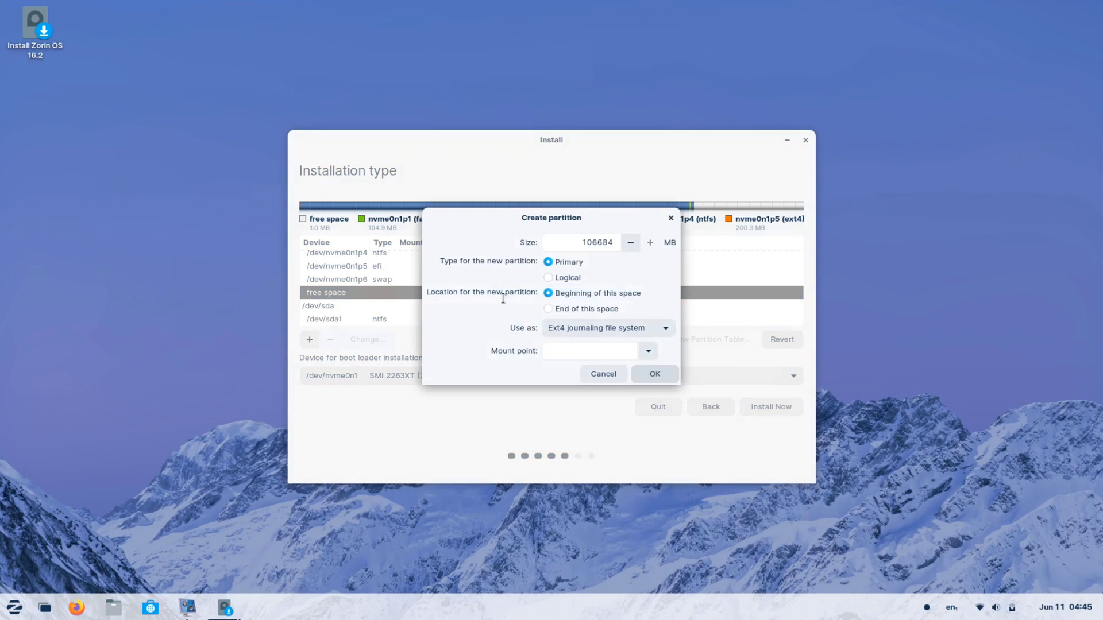
pyautogui.click(610, 330)
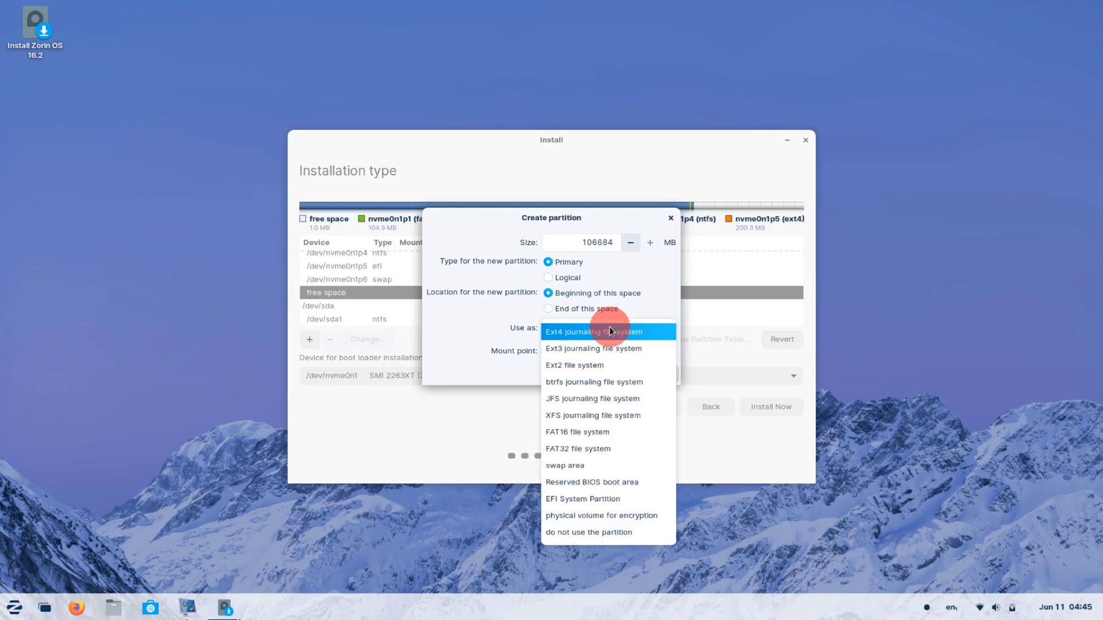
pyautogui.click(611, 359)
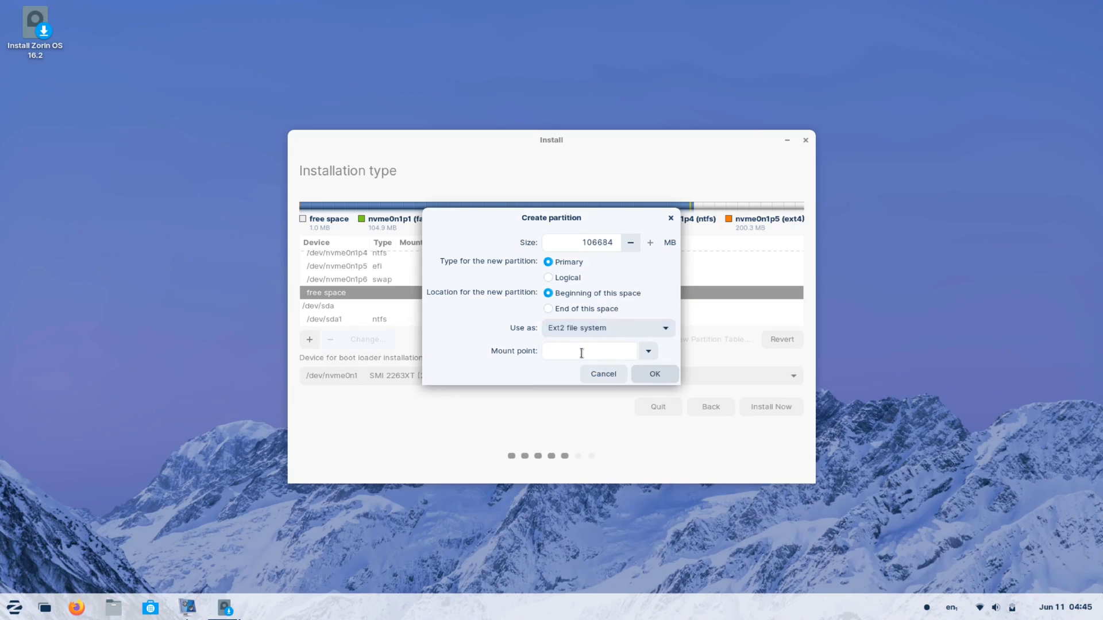
pyautogui.click(577, 351)
pyautogui.click(648, 350)
pyautogui.click(601, 366)
pyautogui.click(655, 374)
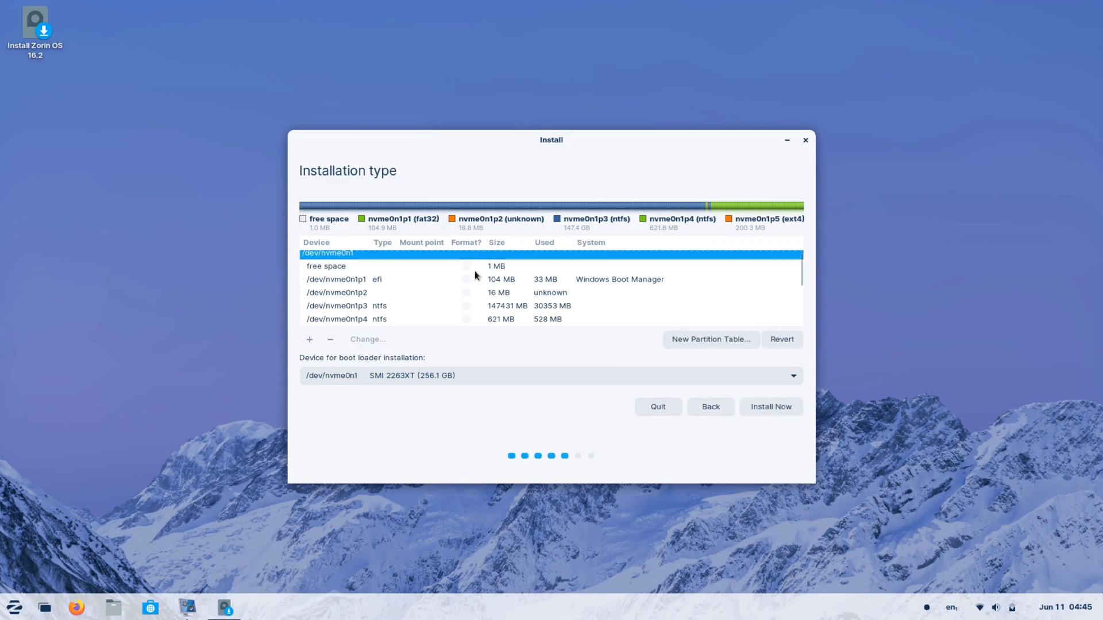
pyautogui.scroll(-5, 423, 291)
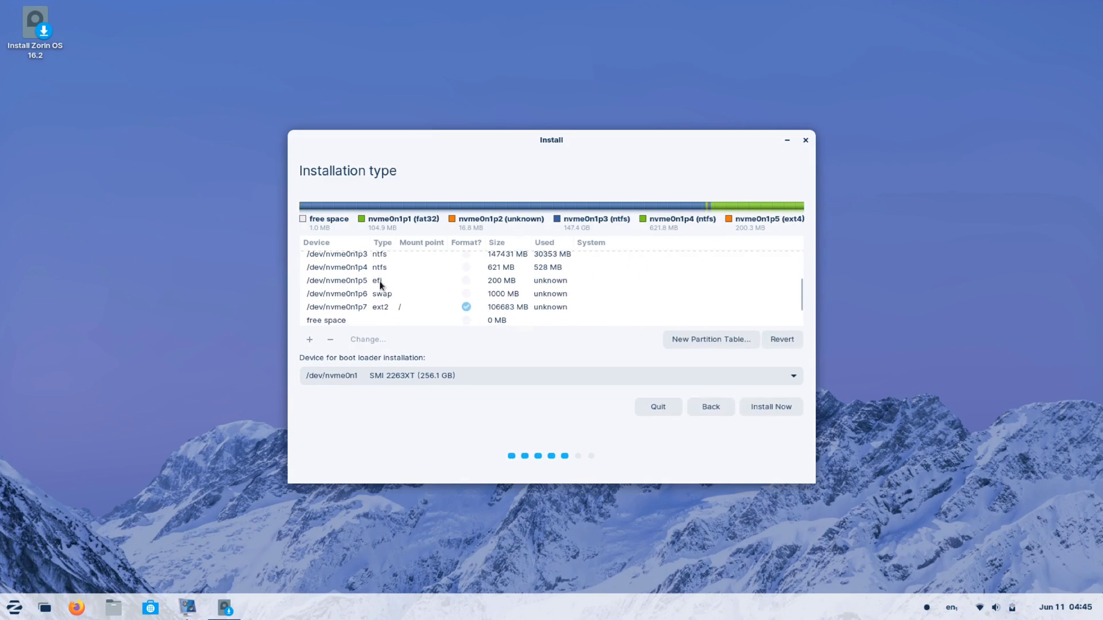
pyautogui.click(380, 281)
pyautogui.click(395, 293)
pyautogui.click(404, 305)
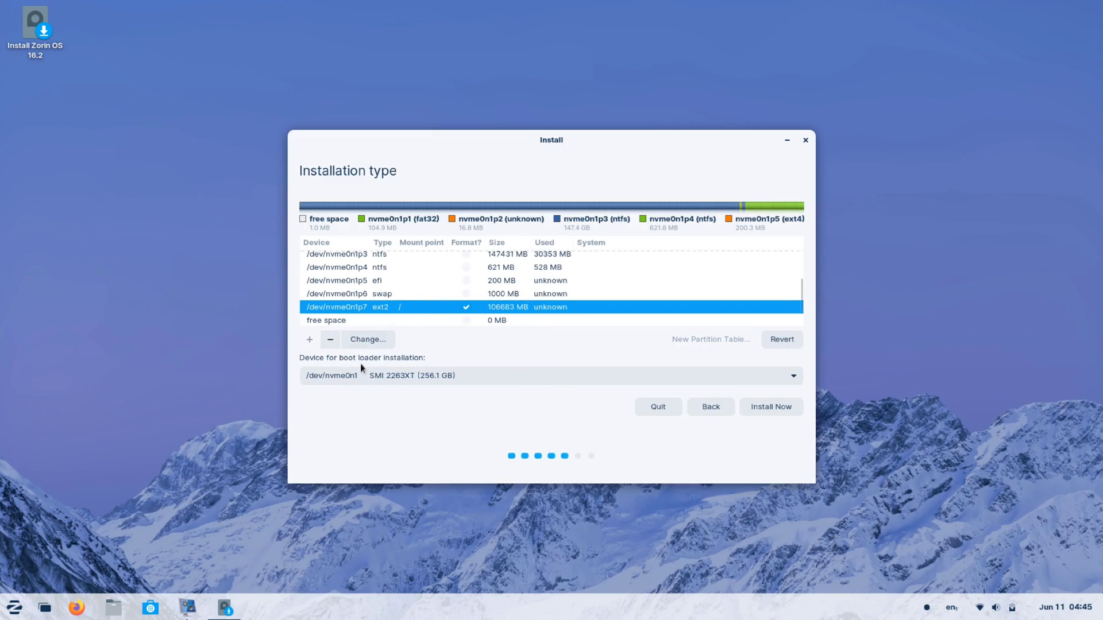
pyautogui.click(436, 379)
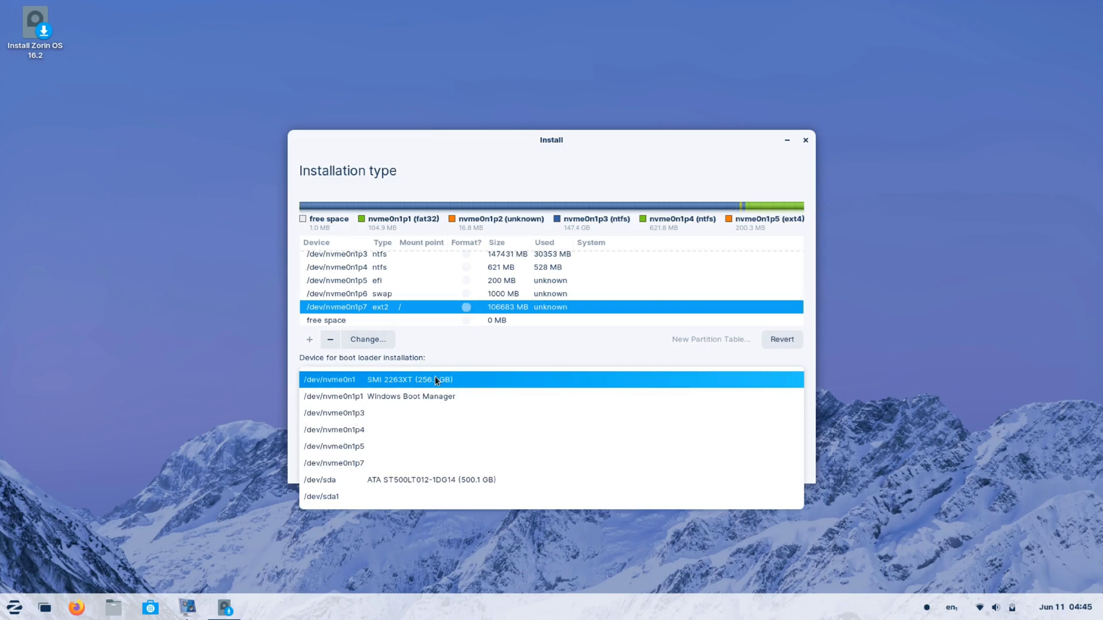
pyautogui.click(435, 379)
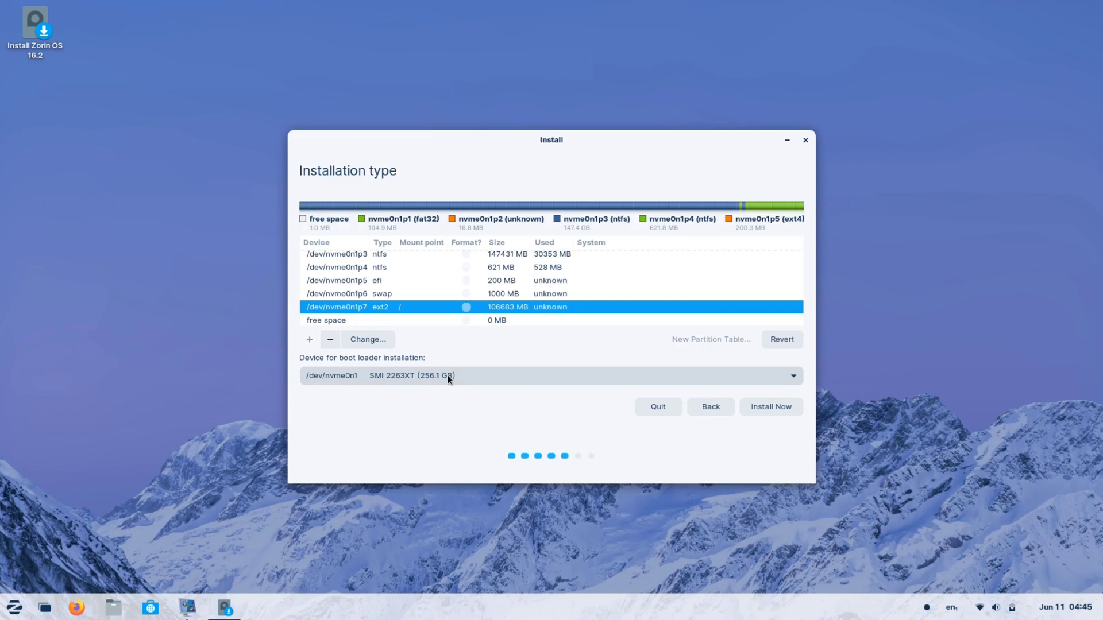
# Start the install, confirm writing the partition changes to disk, and keep Kolkata as the location.
pyautogui.click(774, 407)
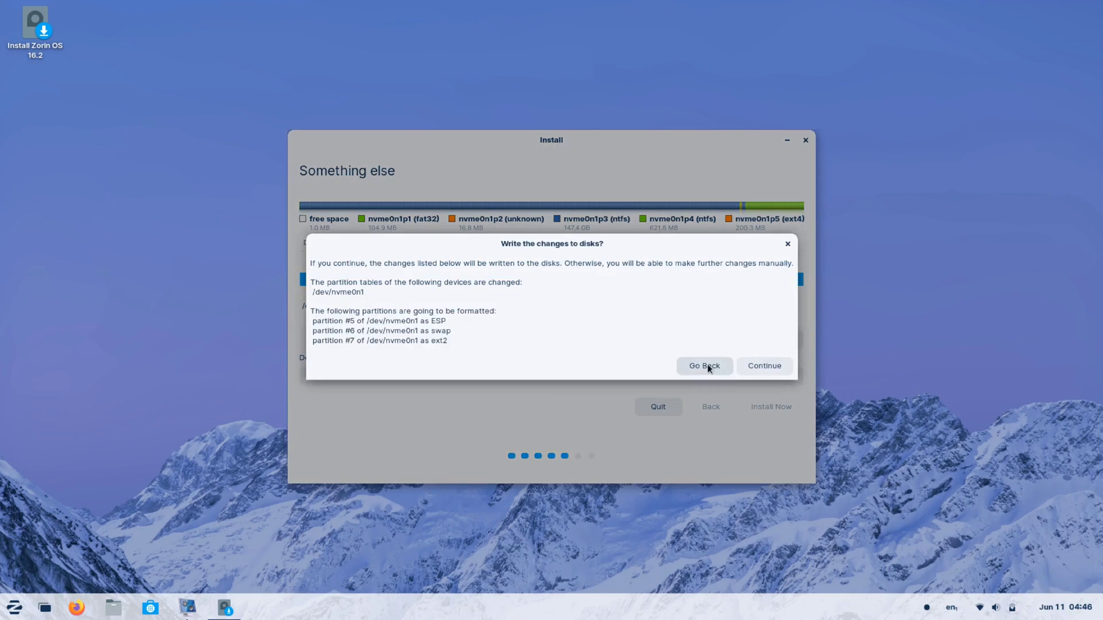
pyautogui.moveTo(458, 344); pyautogui.dragTo(315, 319)
pyautogui.click(428, 323)
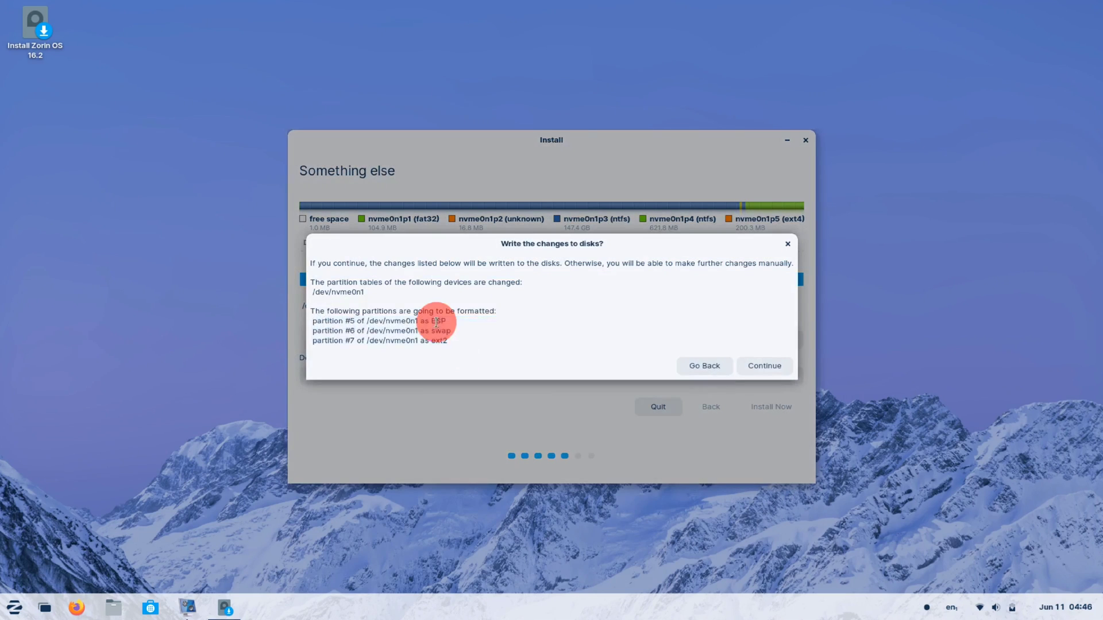
pyautogui.click(440, 330)
pyautogui.click(442, 336)
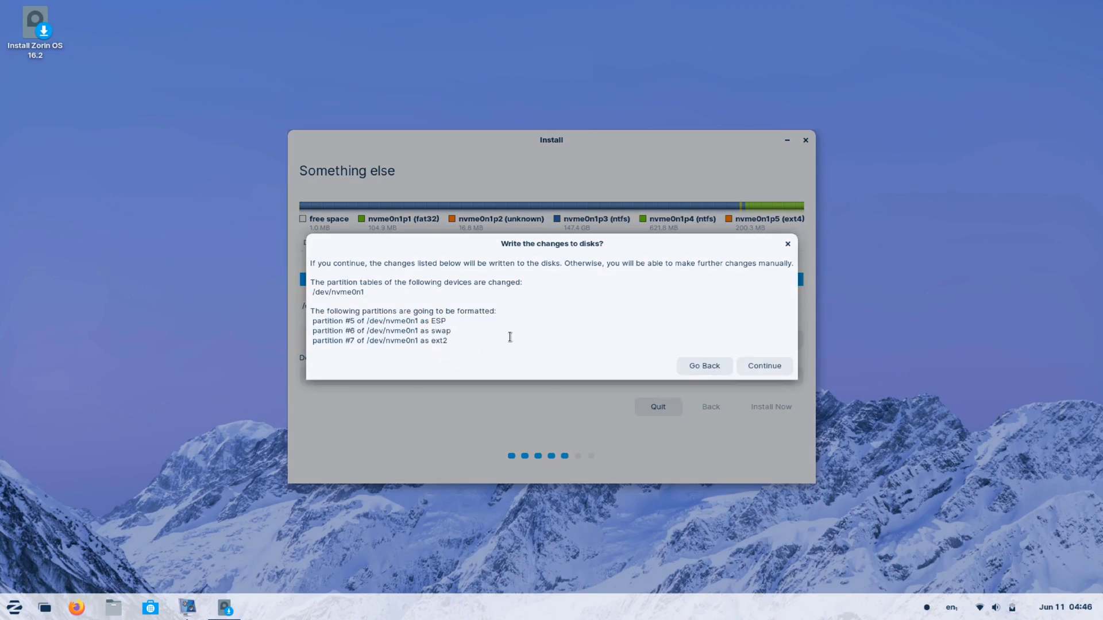
pyautogui.click(754, 364)
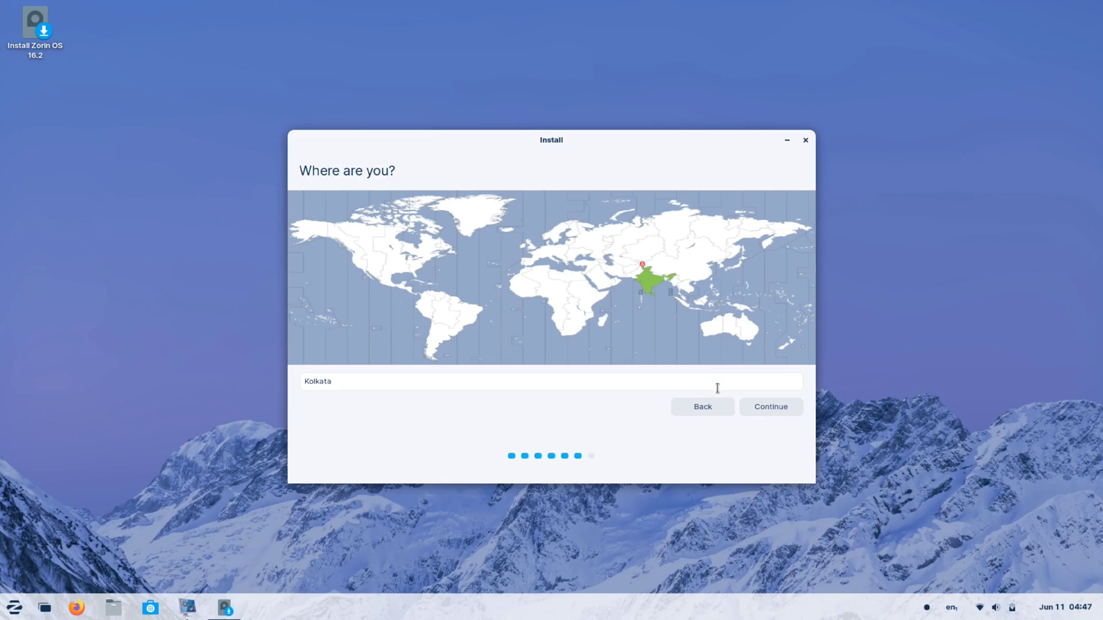
pyautogui.click(764, 409)
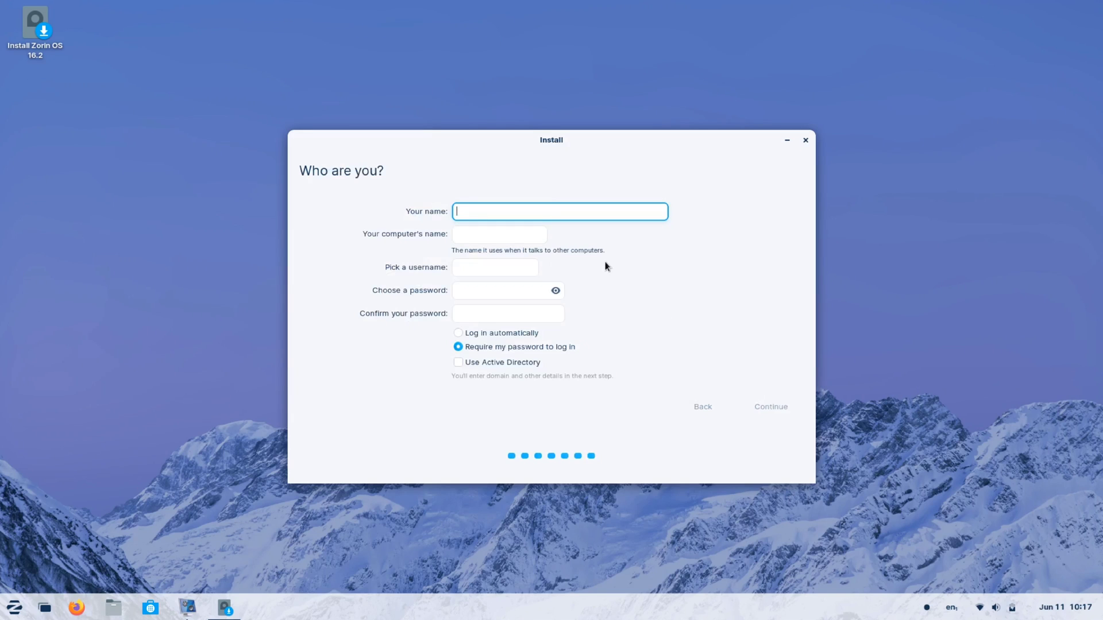
# Enter the user's name and the account password twice, keep the login password required, and begin installing.
pyautogui.write('Jares')
pyautogui.press('BackSpace')
pyautogui.press('BackSpace')
pyautogui.press('BackSpace')
pyautogui.write('rves')
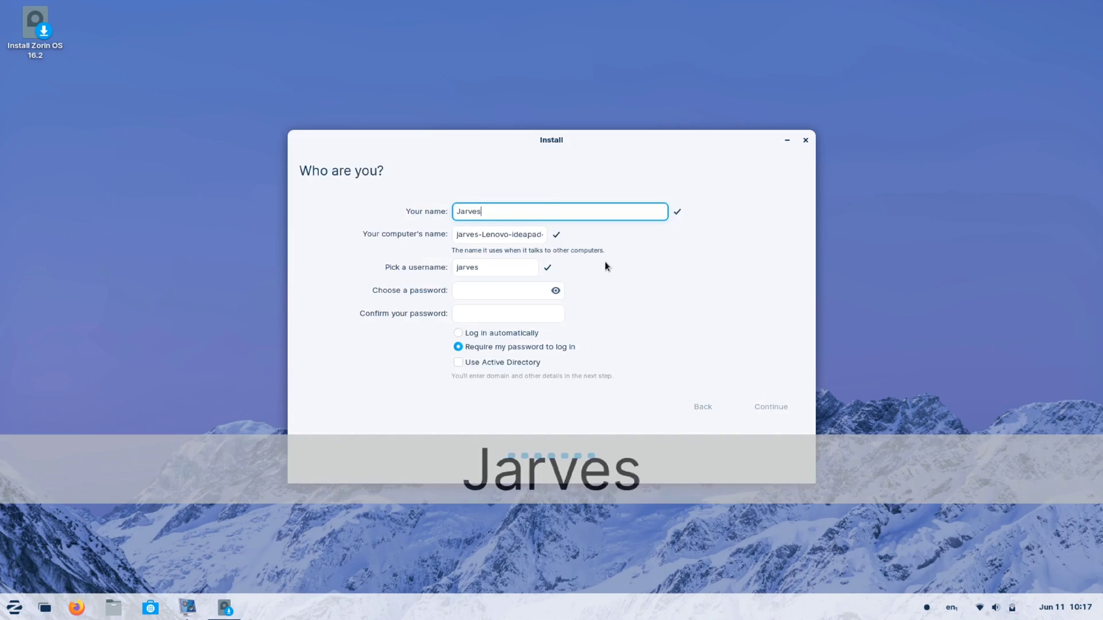
pyautogui.click(515, 291)
pyautogui.press('Tab')
pyautogui.click(595, 348)
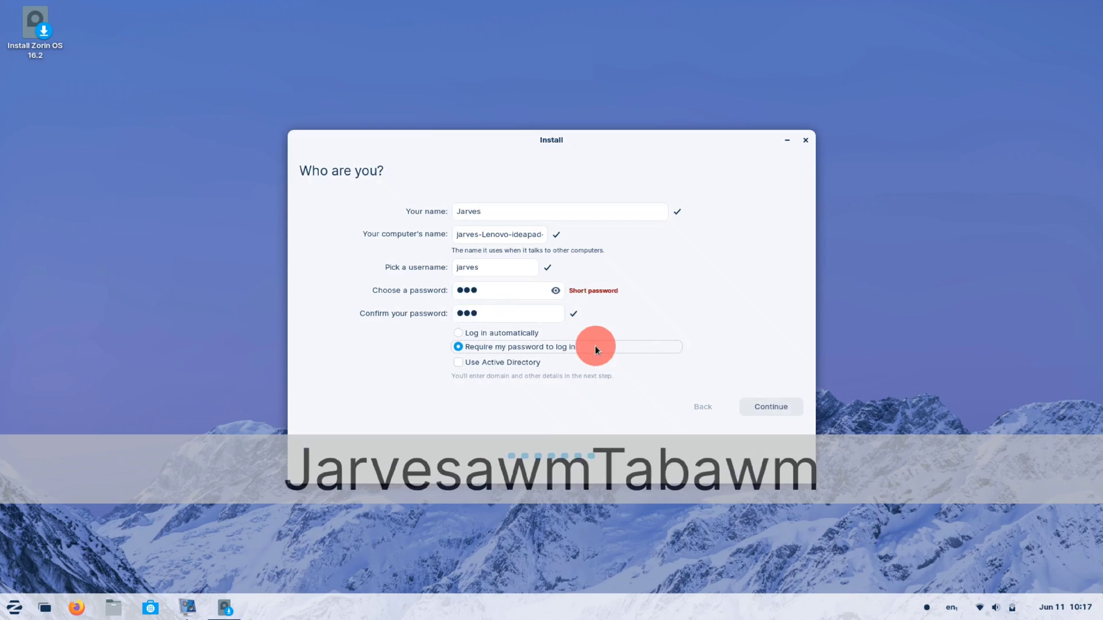
pyautogui.click(775, 407)
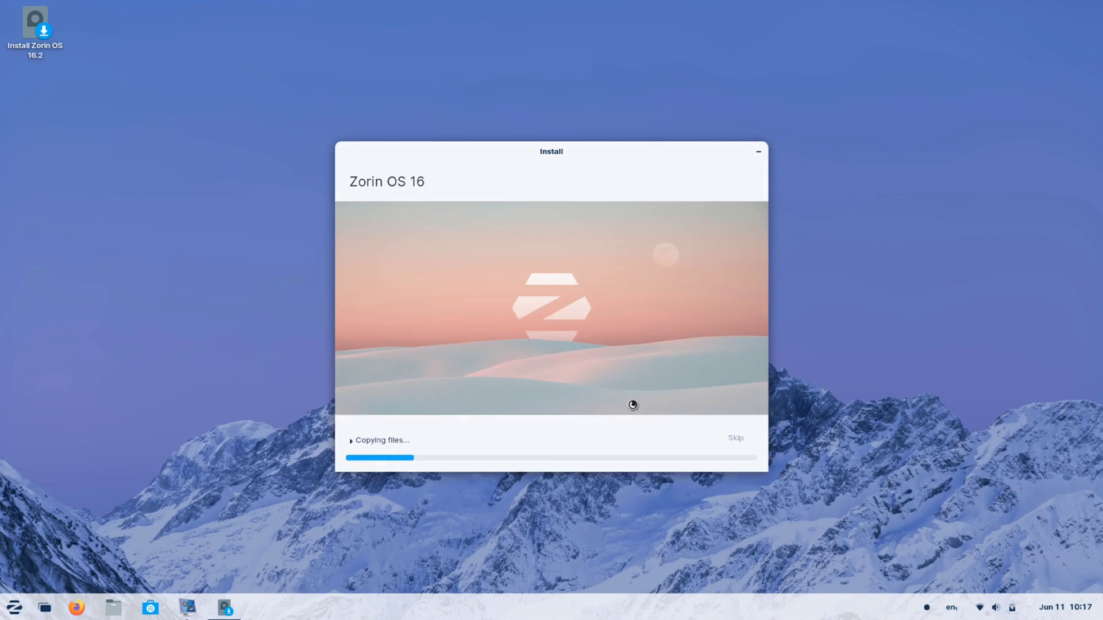
# Expand the Copying files progress to show the detailed installation log.
pyautogui.click(380, 440)
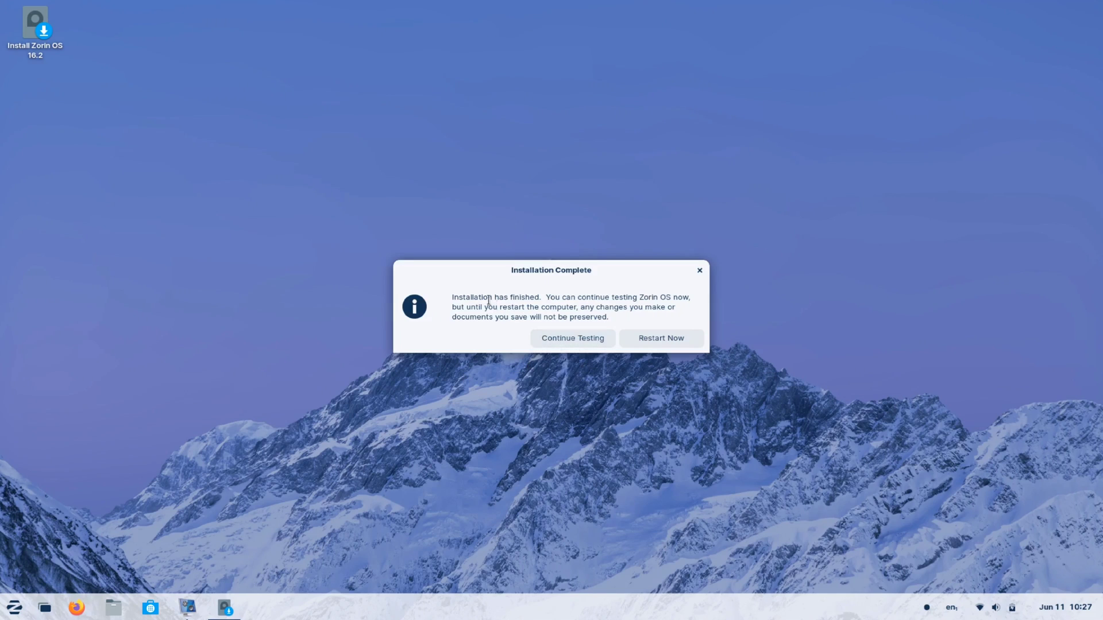
# Dismiss the Installation Complete message and continue the live session.
pyautogui.moveTo(454, 298); pyautogui.dragTo(619, 315)
pyautogui.click(616, 316)
pyautogui.click(579, 340)
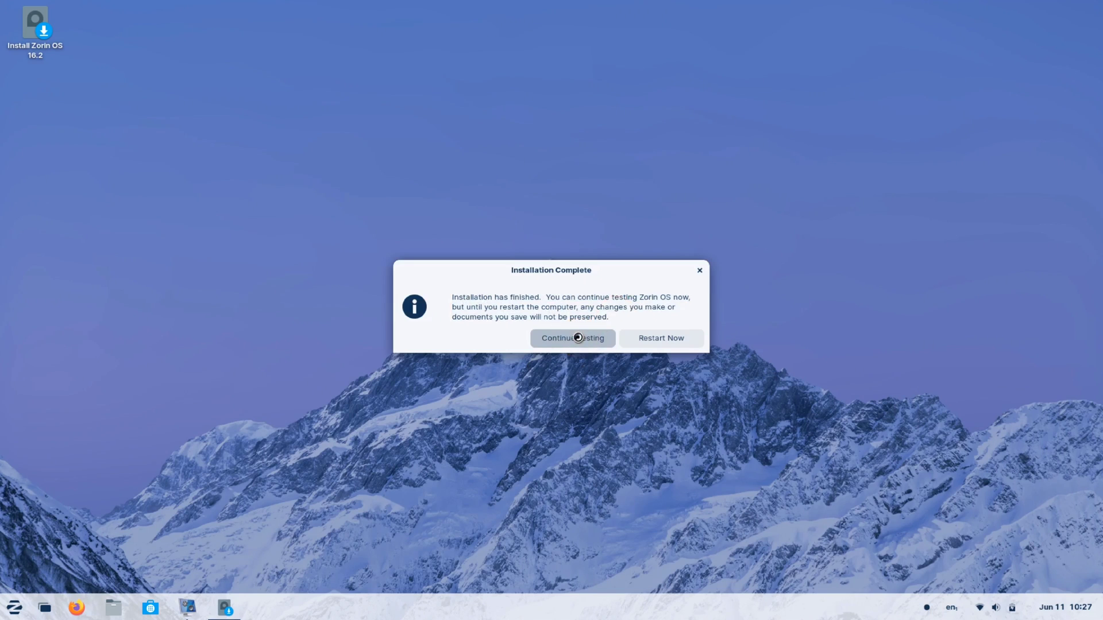
# Open Settings maximized and review About: Zorin OS 16.2, i3-8130U processor, 7.7 GiB memory.
pyautogui.click(15, 609)
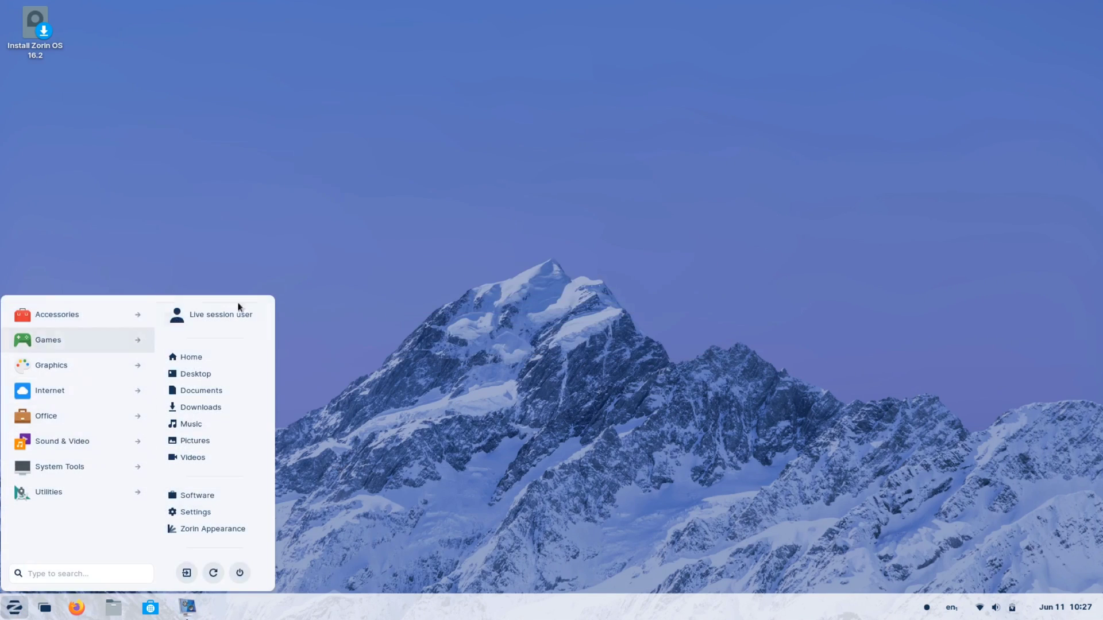
pyautogui.write('sett')
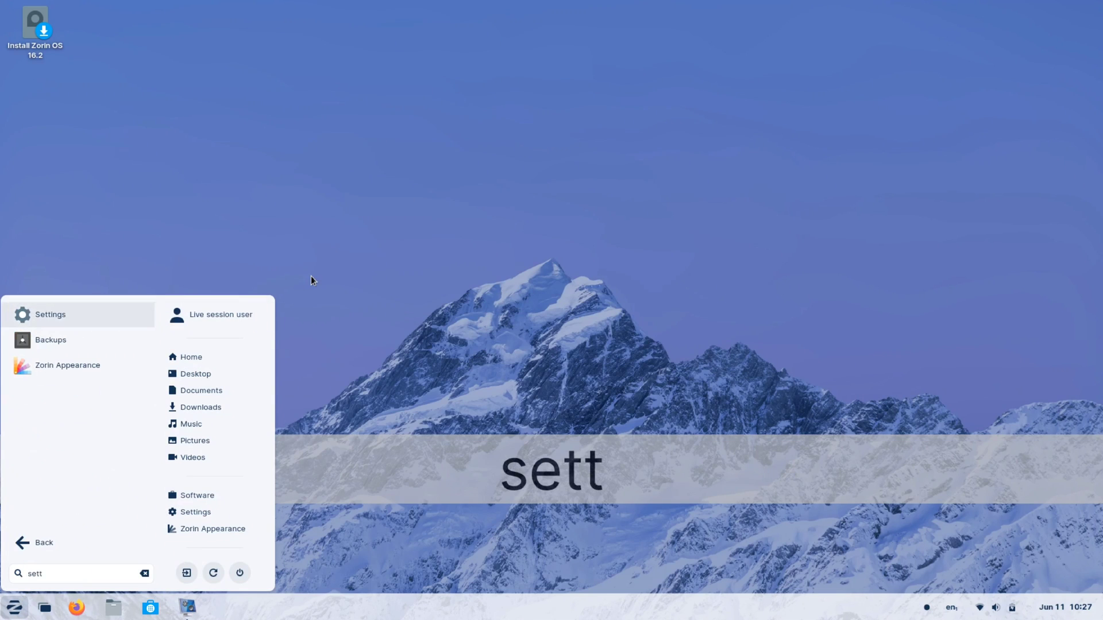
pyautogui.click(103, 314)
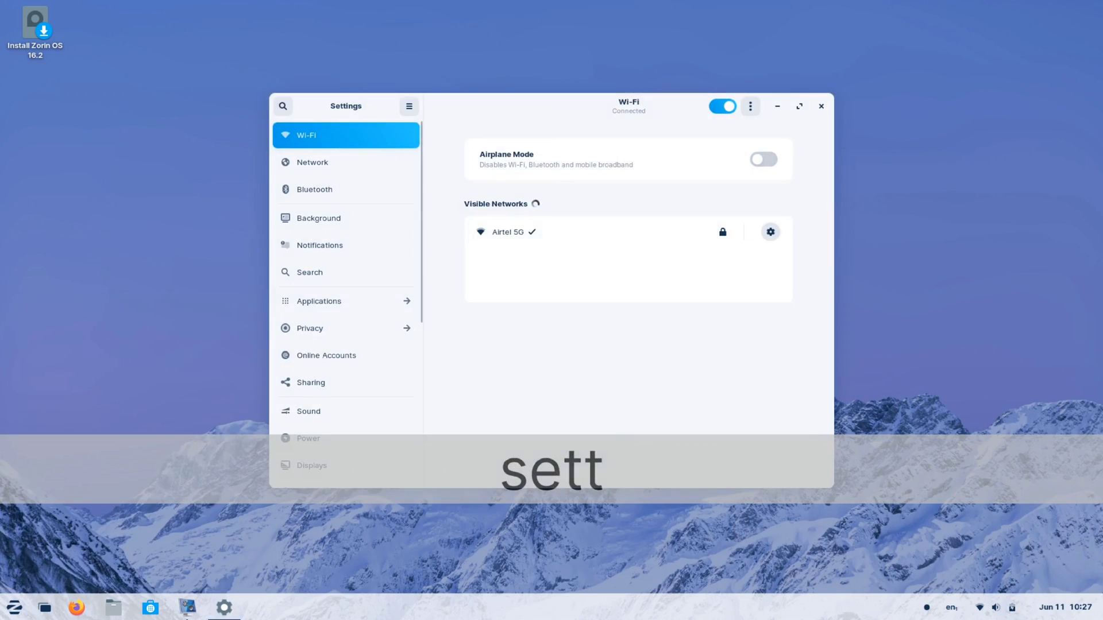
pyautogui.doubleClick(510, 105)
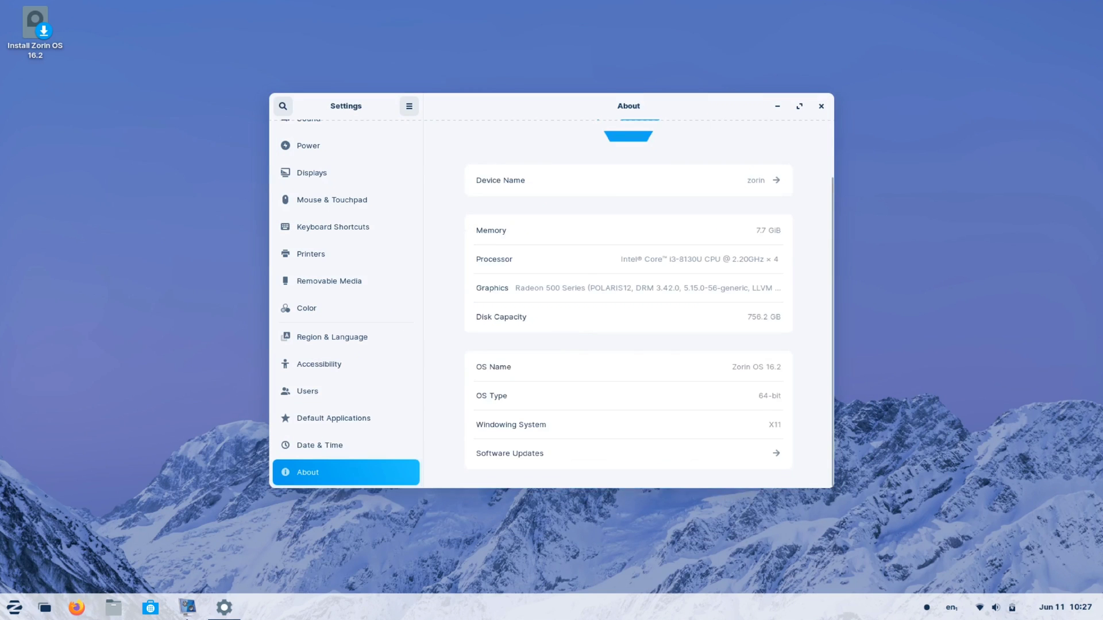
pyautogui.scroll(2, 571, 332)
pyautogui.scroll(-2, 570, 335)
pyautogui.scroll(2, 575, 230)
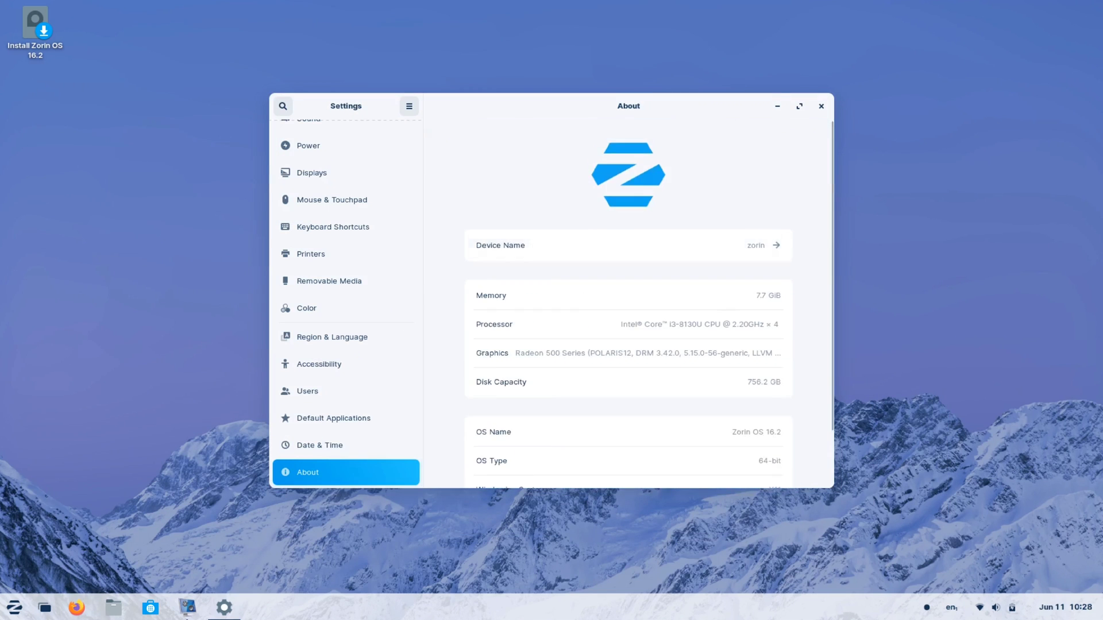
pyautogui.scroll(-2, 575, 230)
pyautogui.click(698, 259)
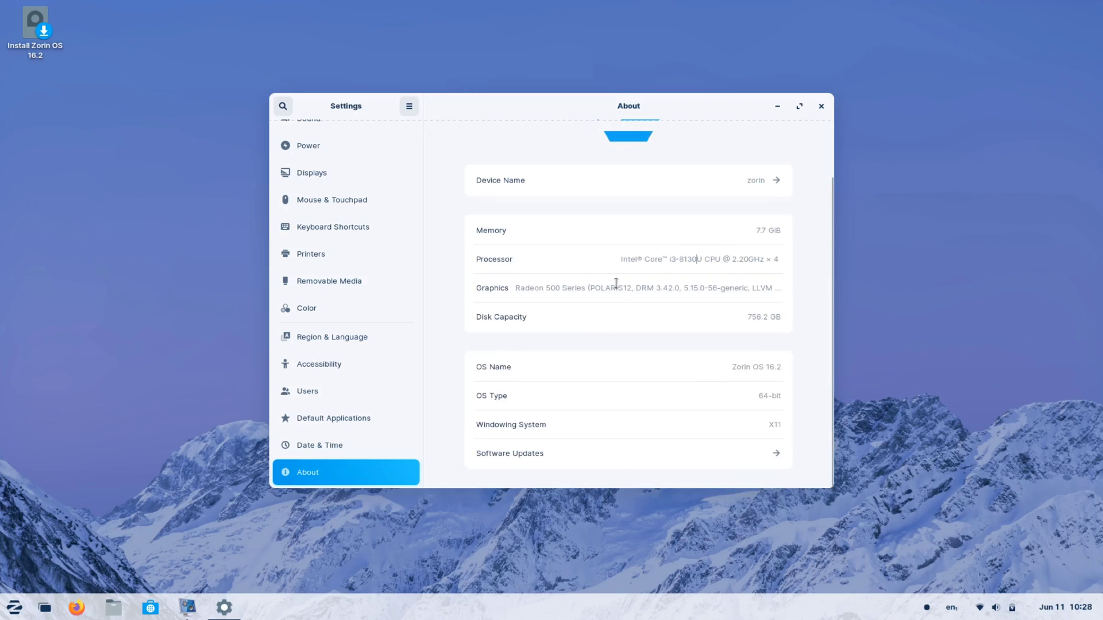
pyautogui.click(716, 367)
# Close Settings and power off the live Zorin session from the Zorin menu.
pyautogui.click(821, 106)
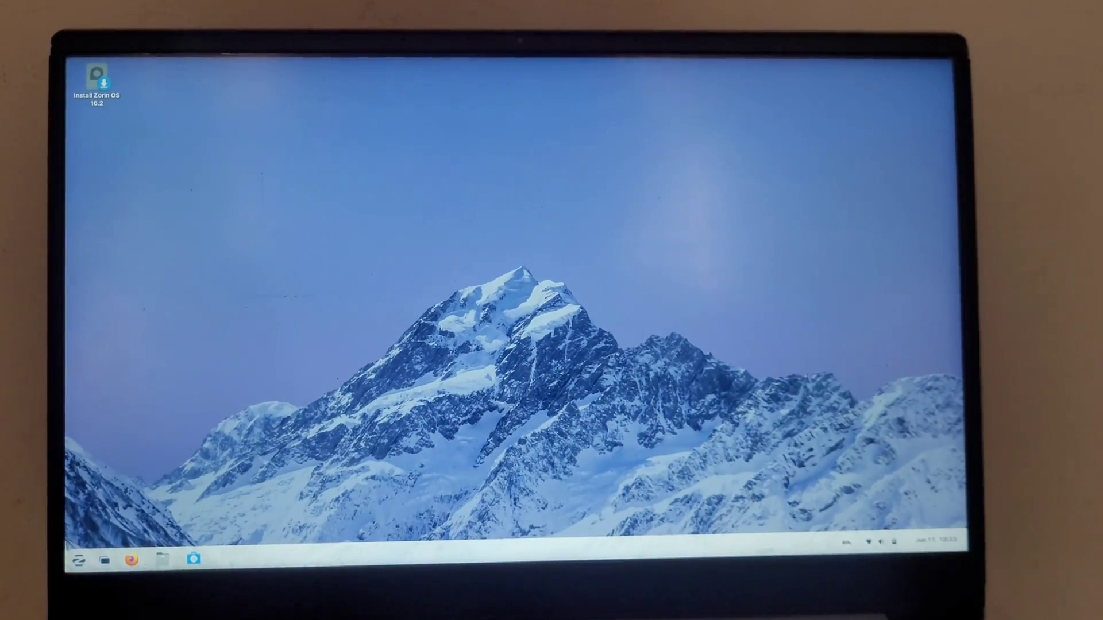
pyautogui.press('super')
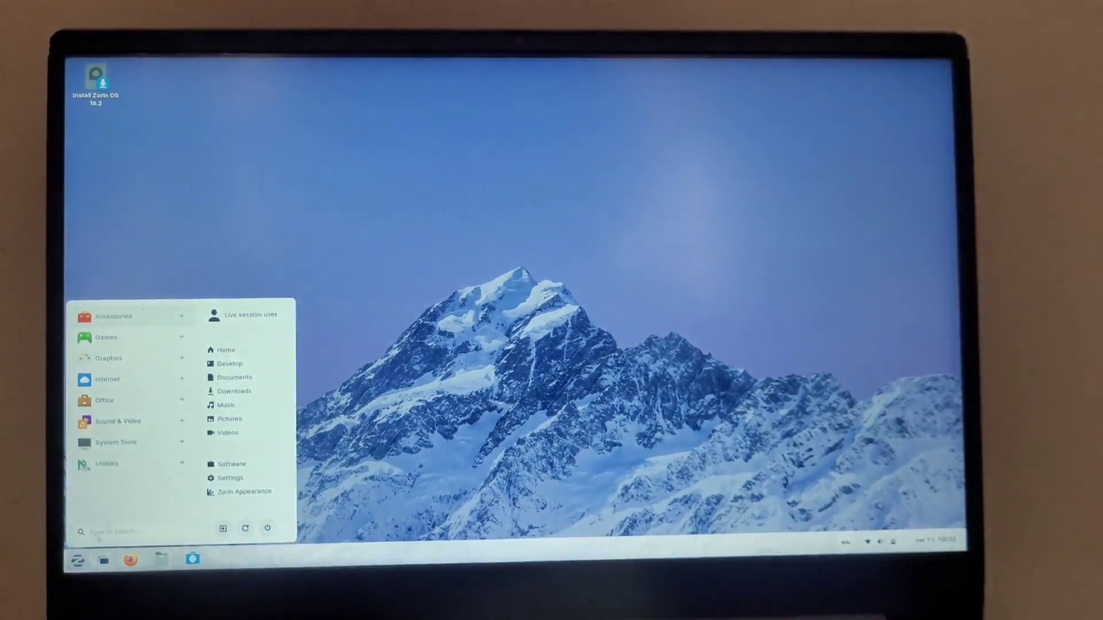
pyautogui.click(268, 528)
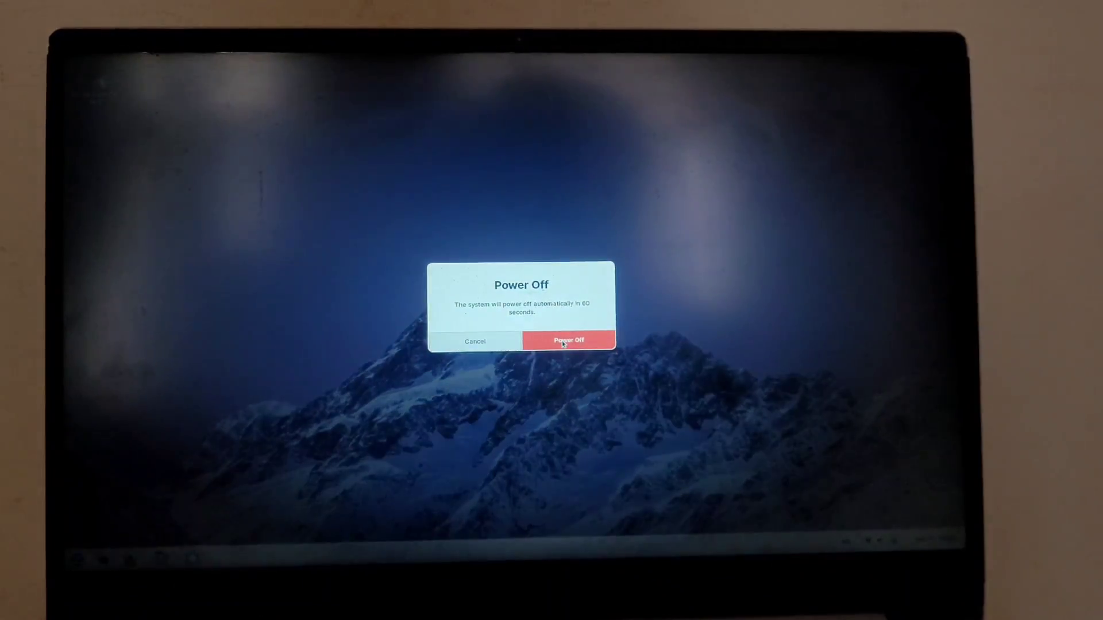
pyautogui.click(563, 343)
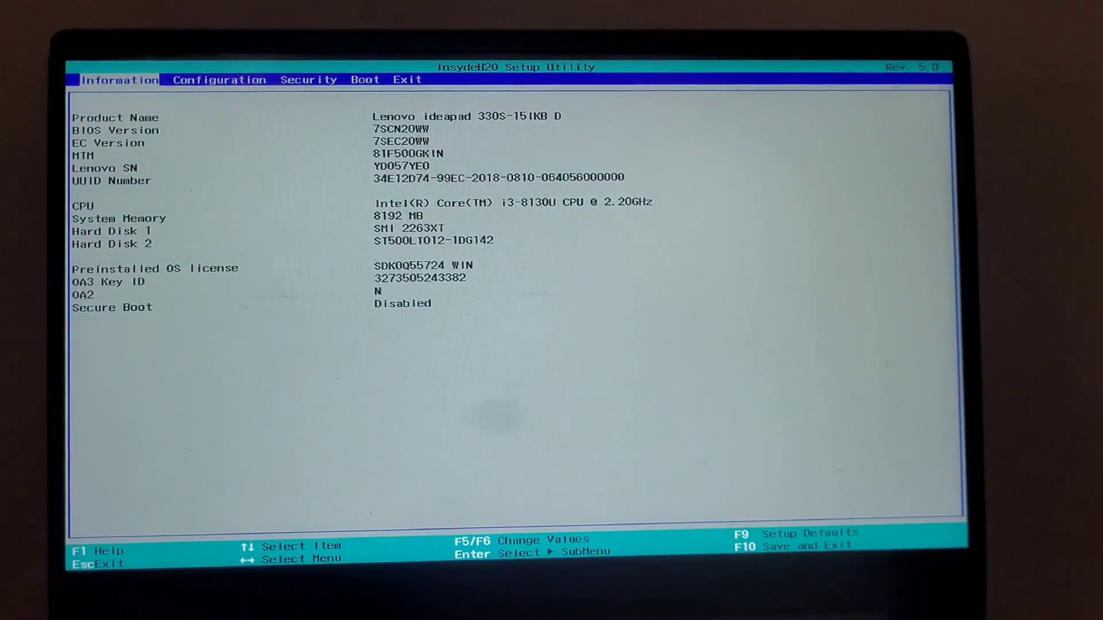
# Check in the Boot tab that ubuntu precedes Windows Boot Manager, then exit setup without saving.
pyautogui.press('Right')
pyautogui.press('Right')
pyautogui.press('Right')
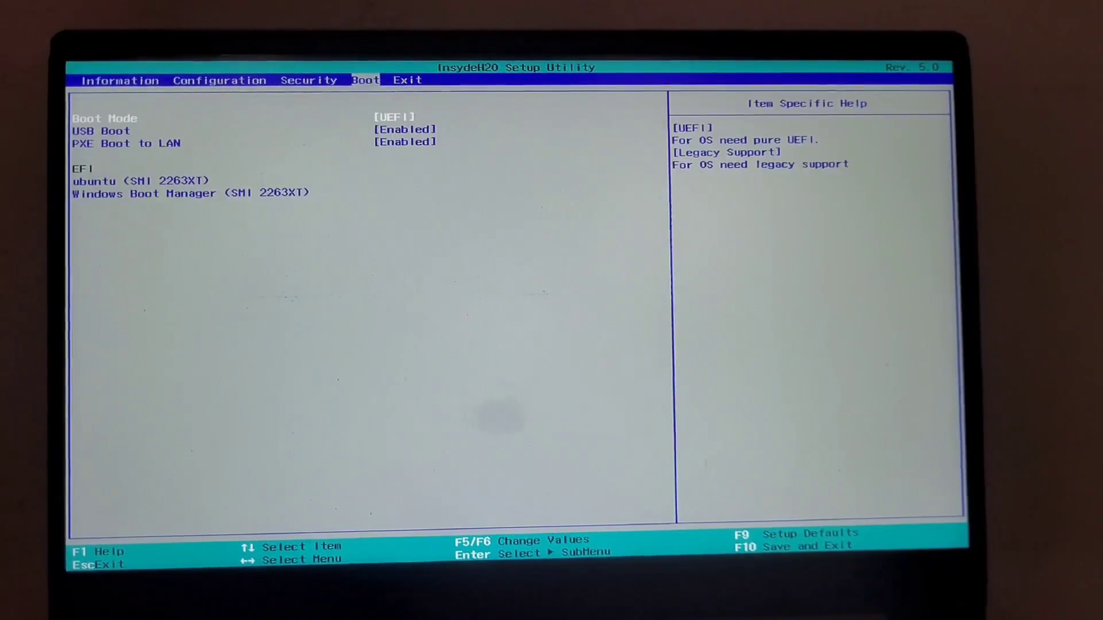
pyautogui.press('Down')
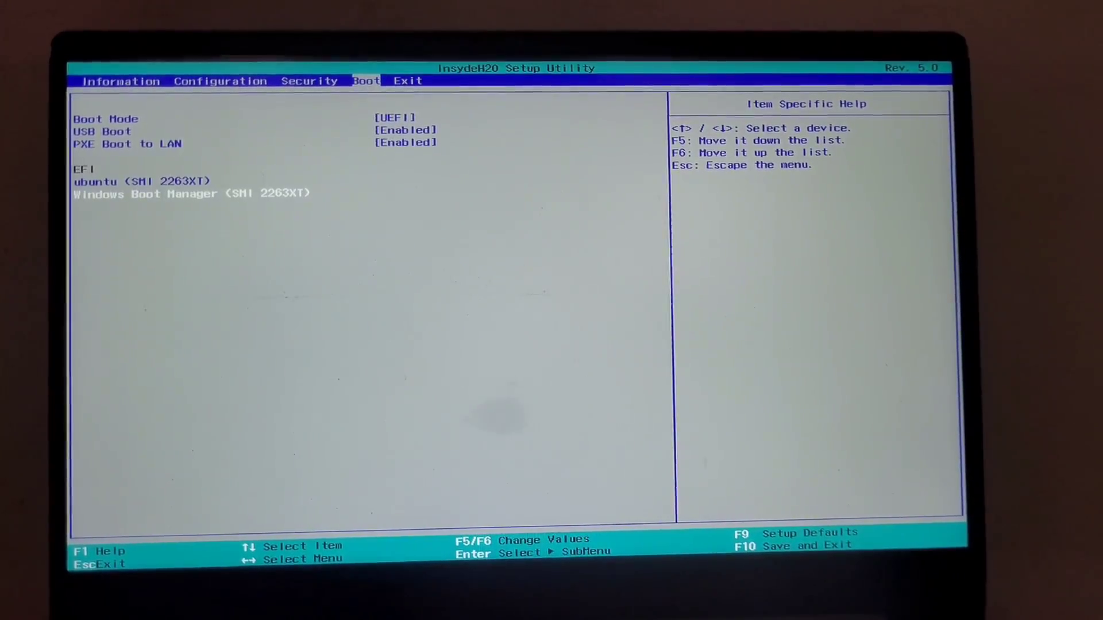
pyautogui.press('Up')
pyautogui.press('Up')
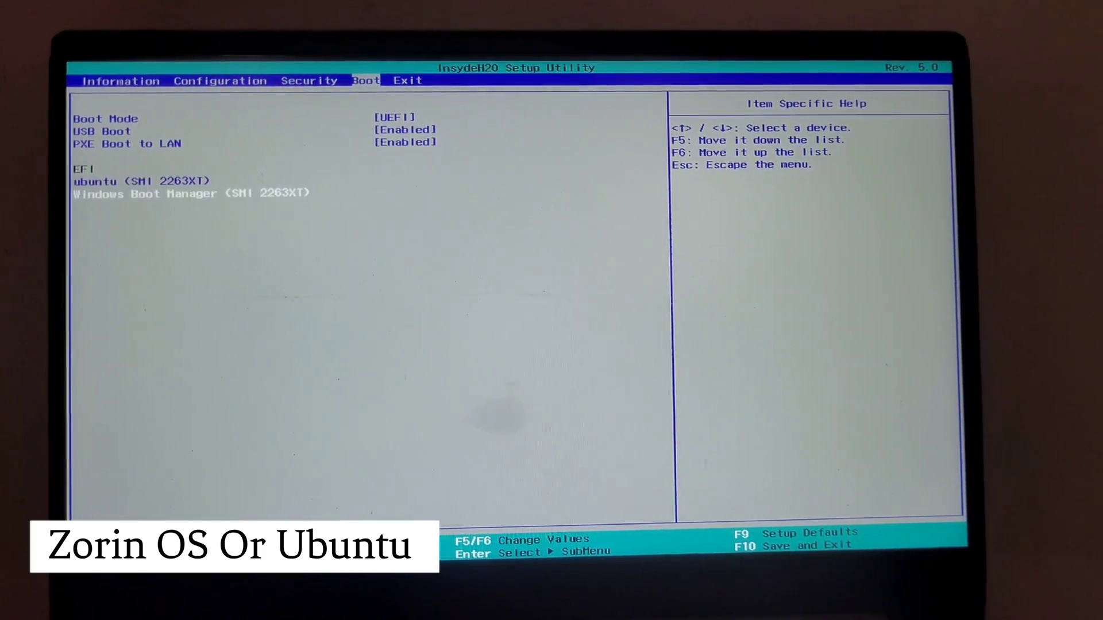
pyautogui.press('Up')
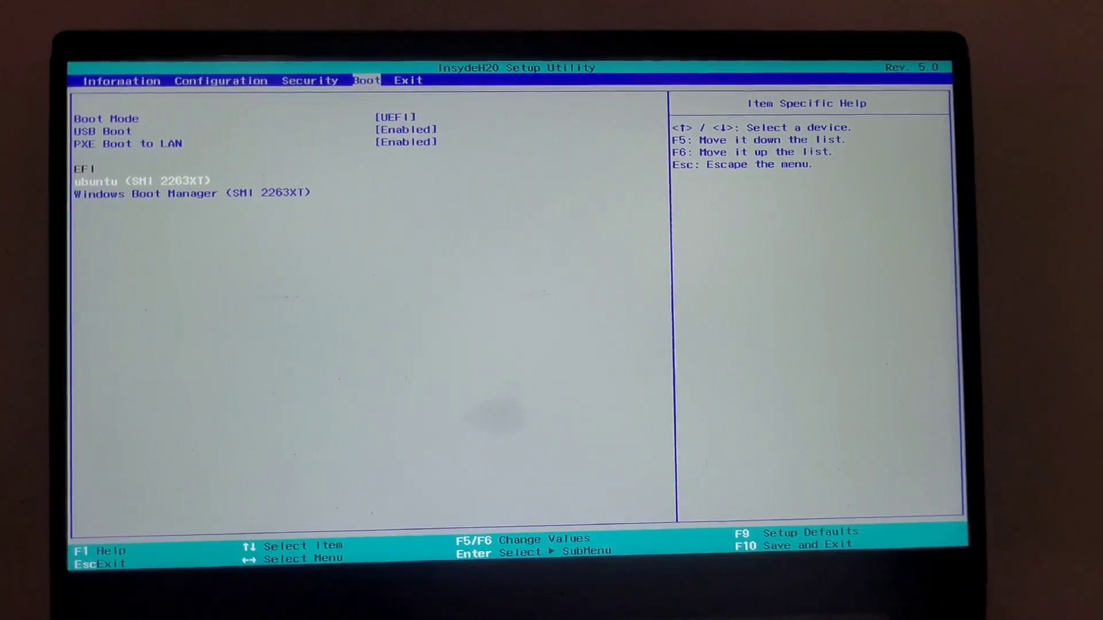
pyautogui.press('Escape')
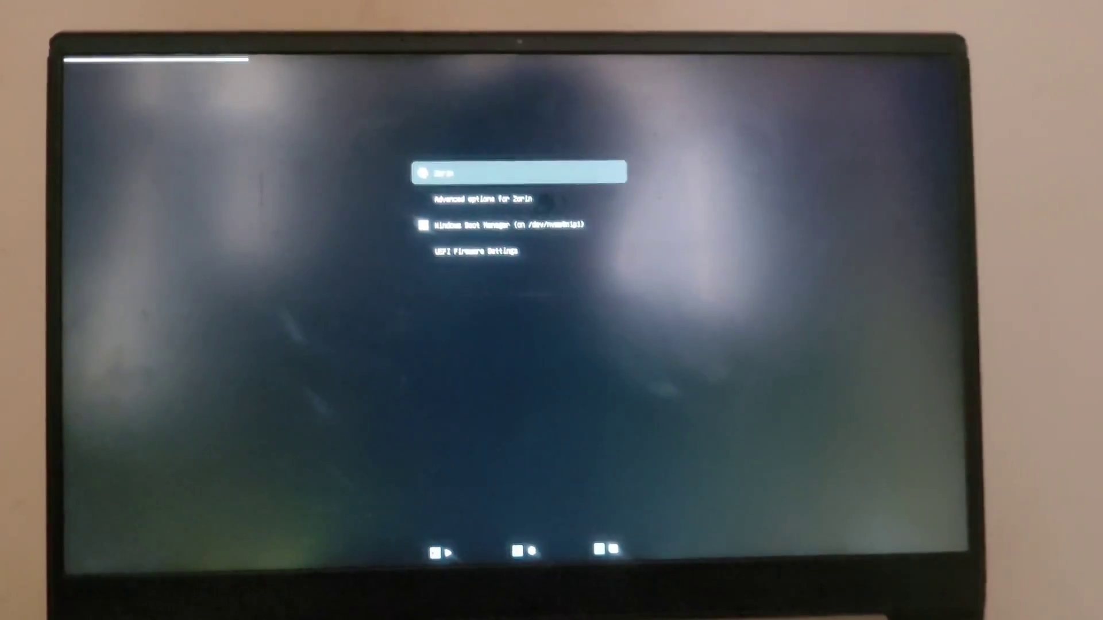
# Browse the Zorin, Advanced options and Windows entries, then return to Zorin.
pyautogui.press('Down')
pyautogui.press('Down')
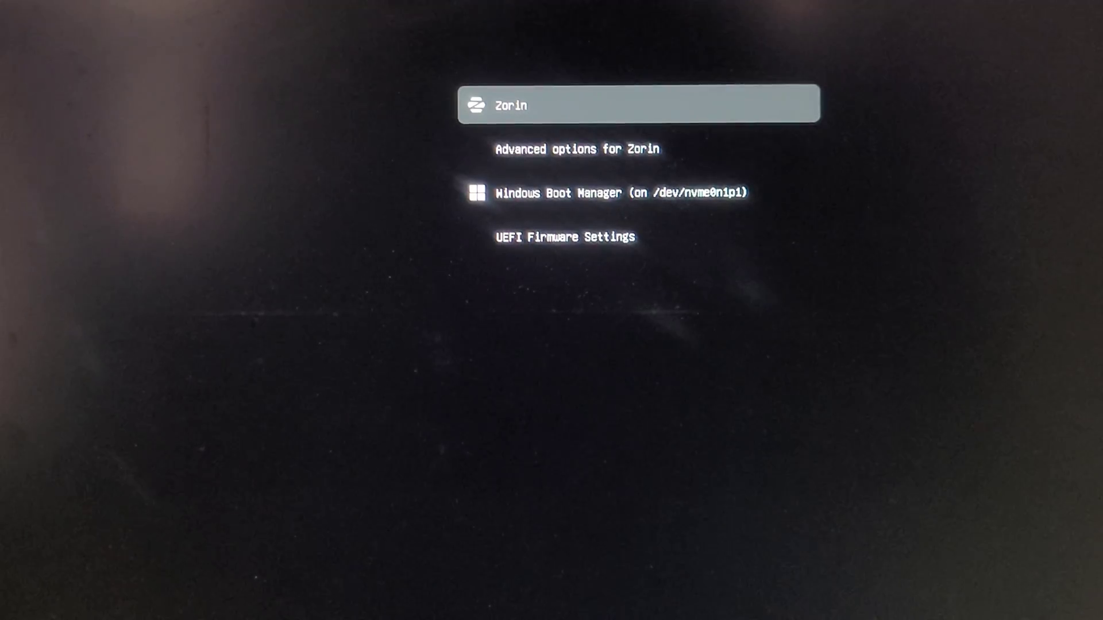
pyautogui.press('Down')
pyautogui.press('Up')
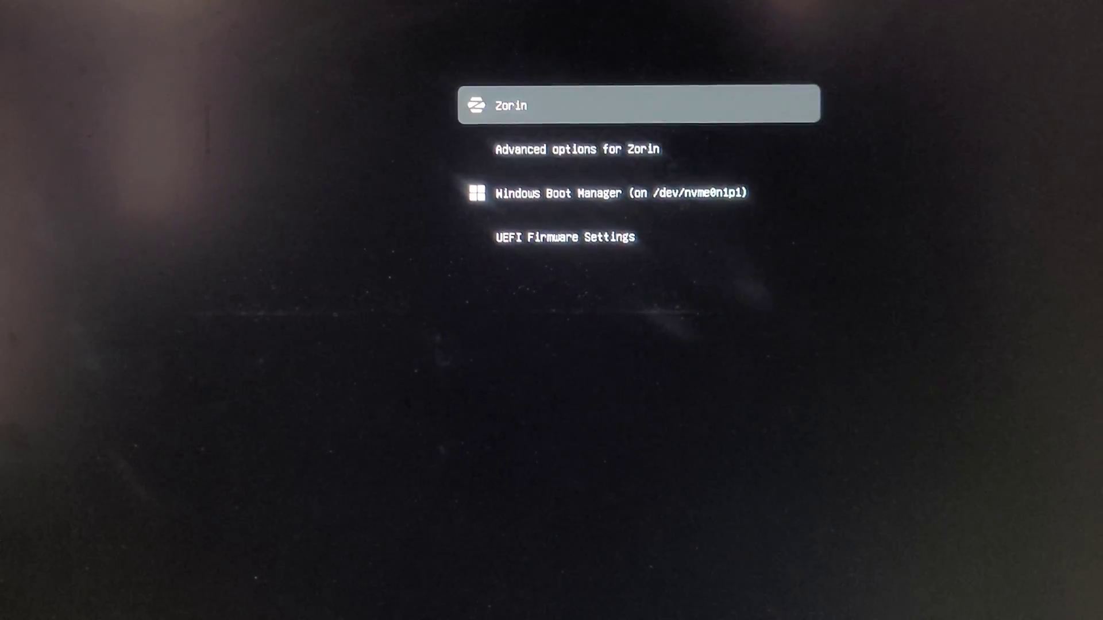
pyautogui.press('Down')
pyautogui.press('Down')
pyautogui.press('Up')
pyautogui.press('Up')
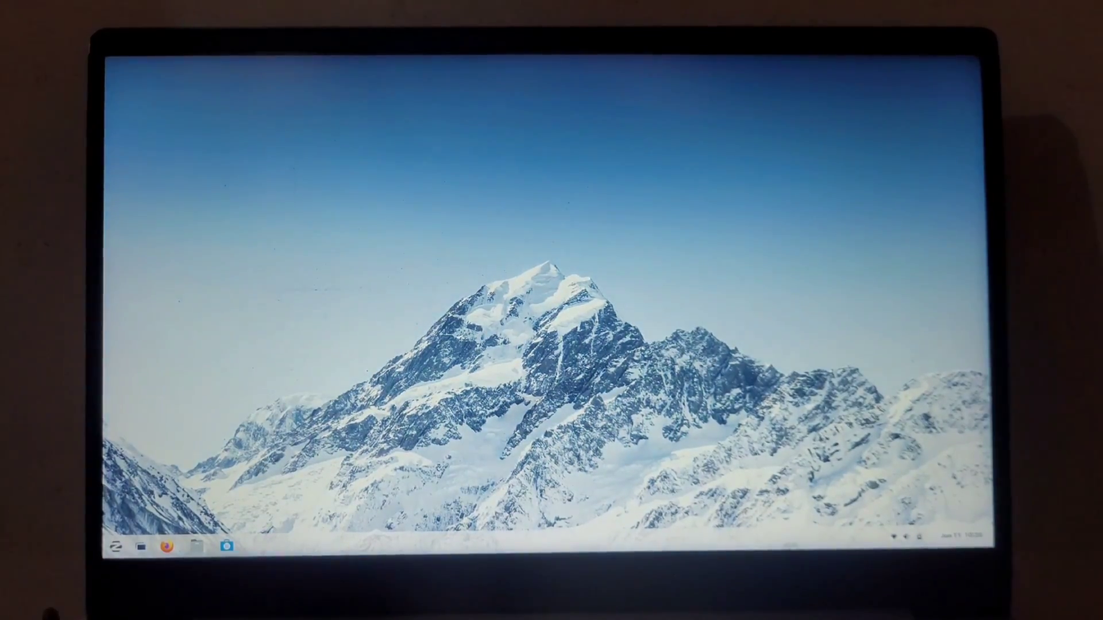
# Start the Zorin welcome tour and advance past its first page.
pyautogui.click(115, 546)
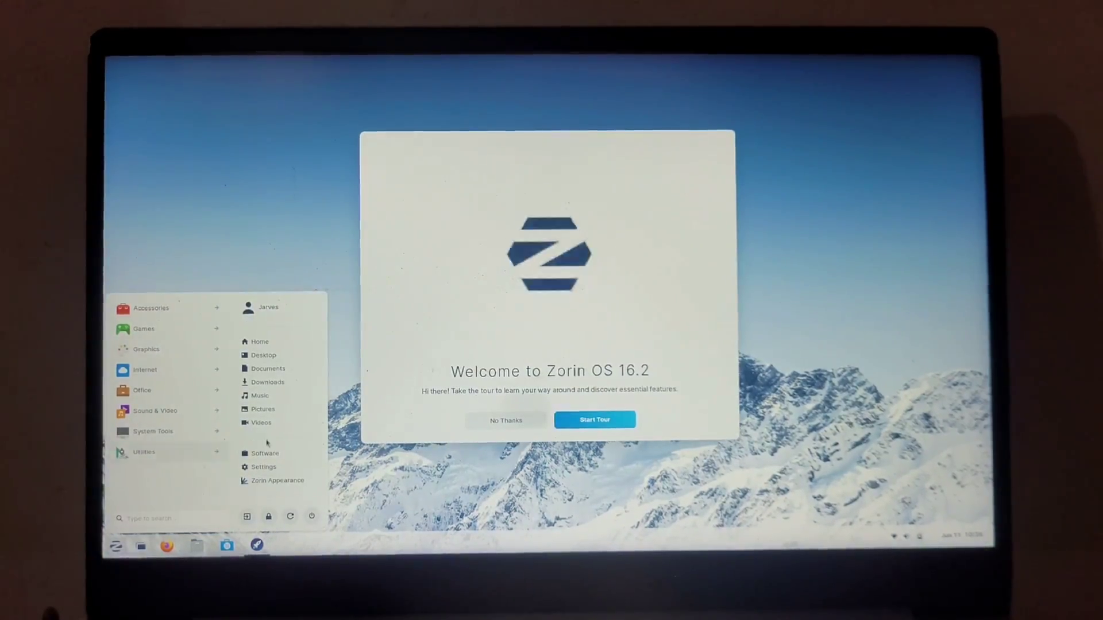
pyautogui.click(584, 421)
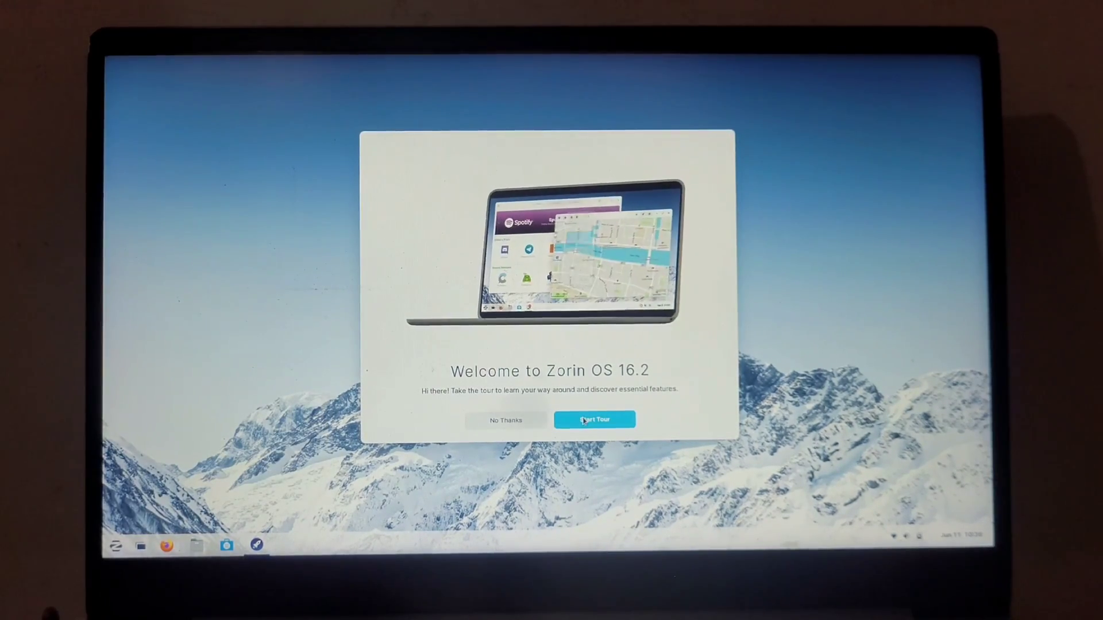
pyautogui.click(591, 421)
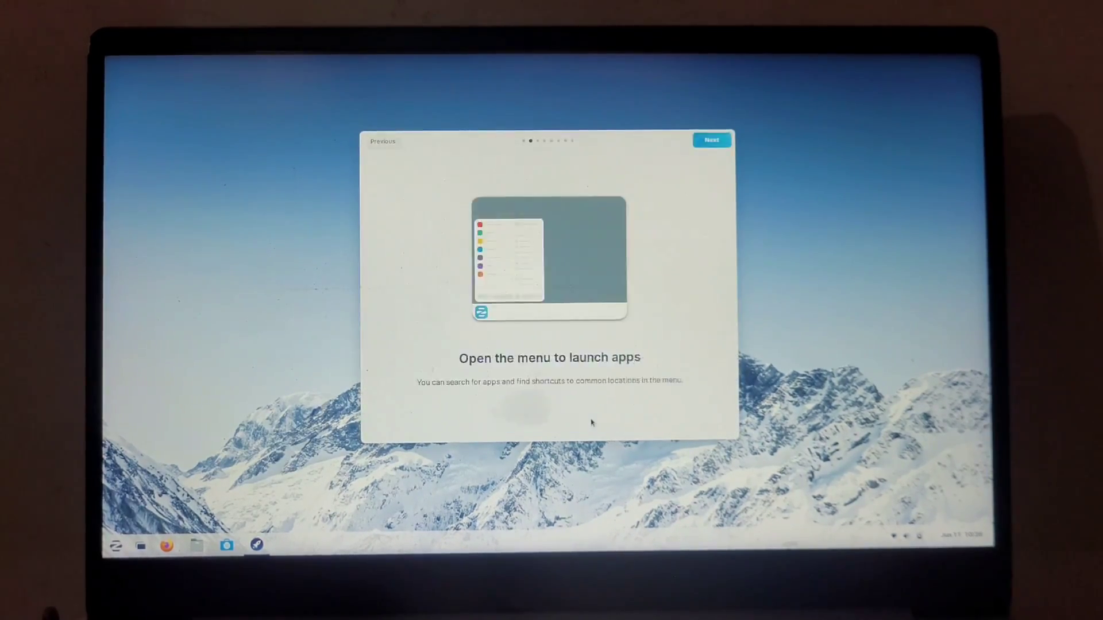
pyautogui.click(711, 141)
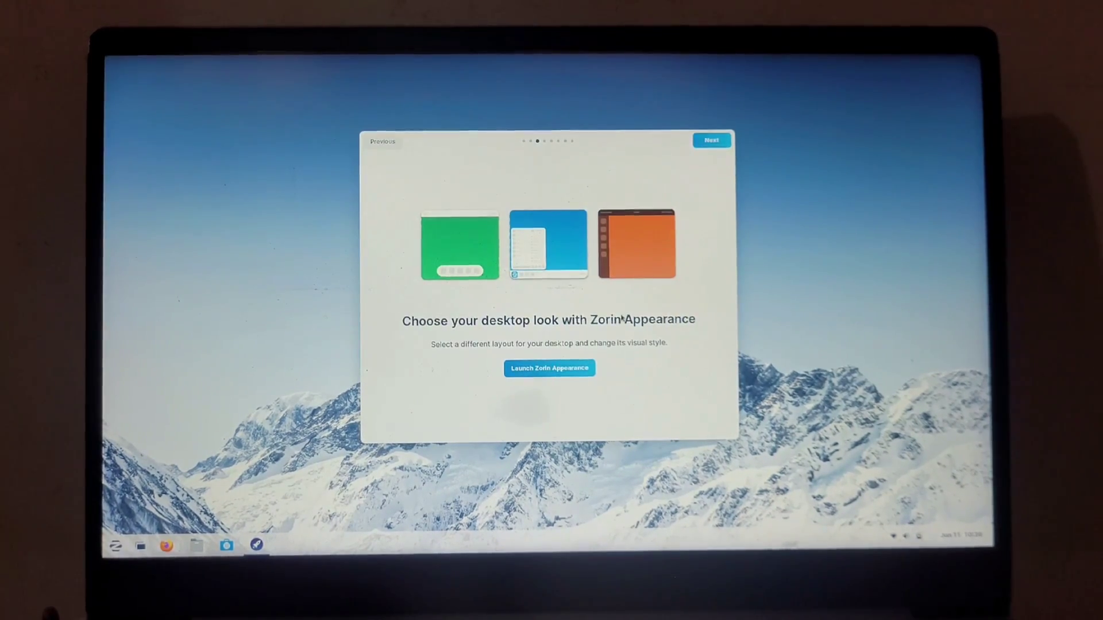
# In Zorin Appearance, change the desktop layout to the centred-dock option.
pyautogui.click(571, 369)
pyautogui.click(624, 246)
pyautogui.click(649, 327)
pyautogui.click(513, 340)
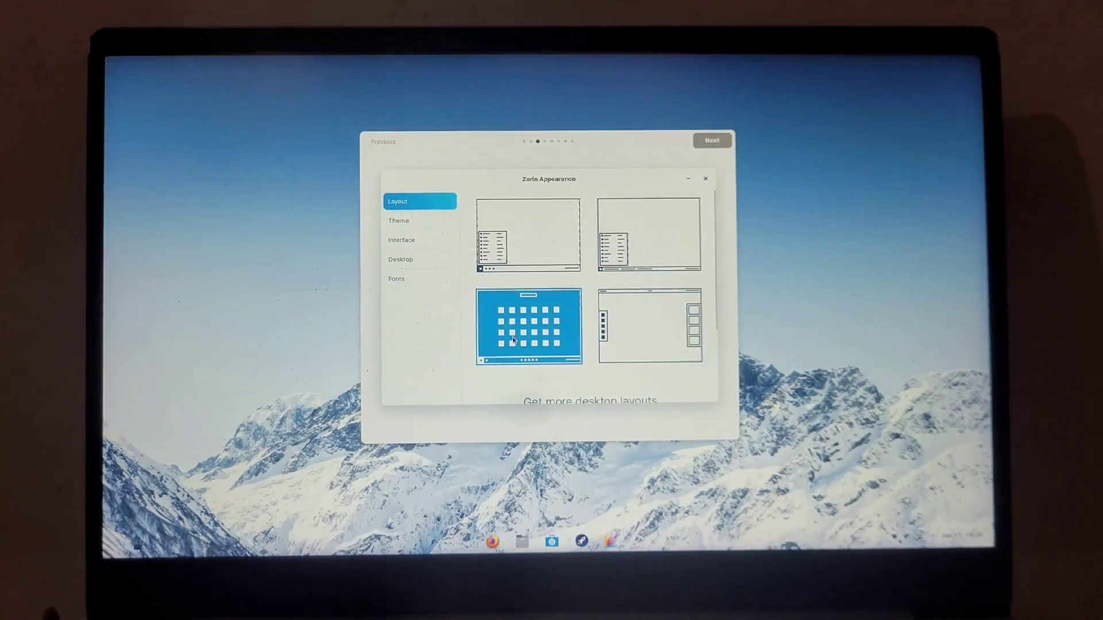
pyautogui.click(706, 178)
# Step through the tour's online accounts, Zorin Connect and software installation pages.
pyautogui.click(711, 140)
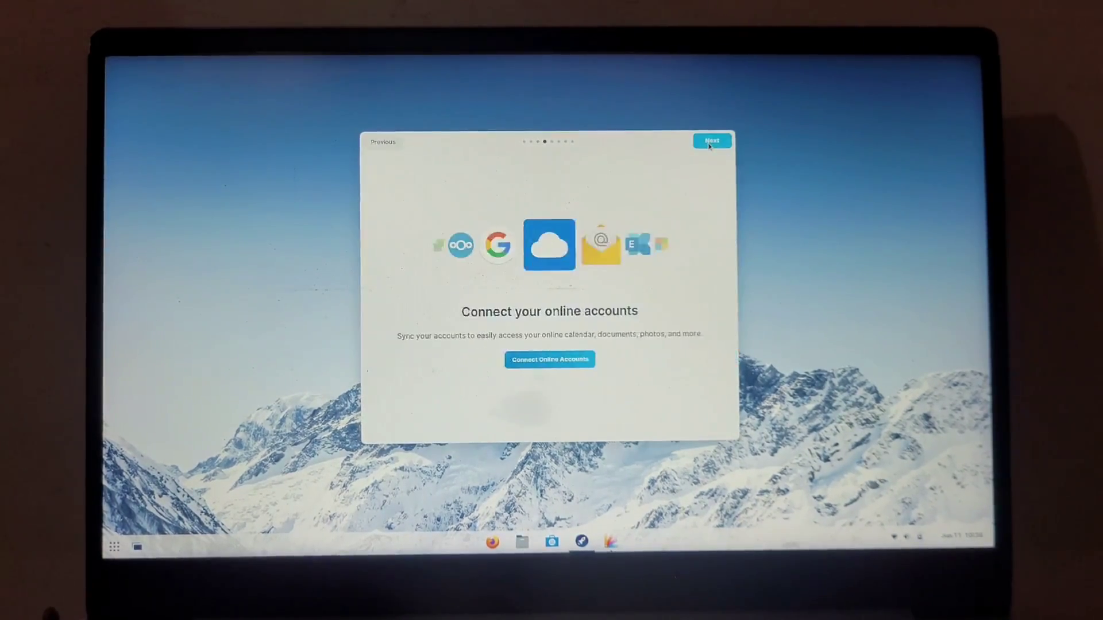
pyautogui.click(710, 144)
pyautogui.click(710, 143)
pyautogui.click(393, 141)
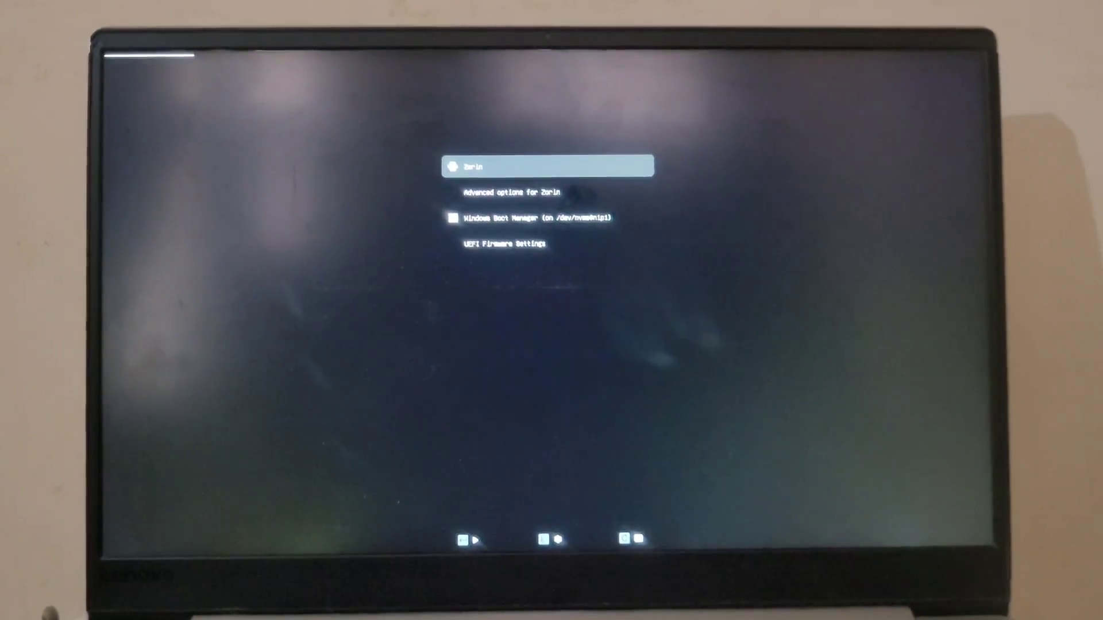
# Stop the GRUB countdown and move down toward Windows Boot Manager.
pyautogui.press('Down')
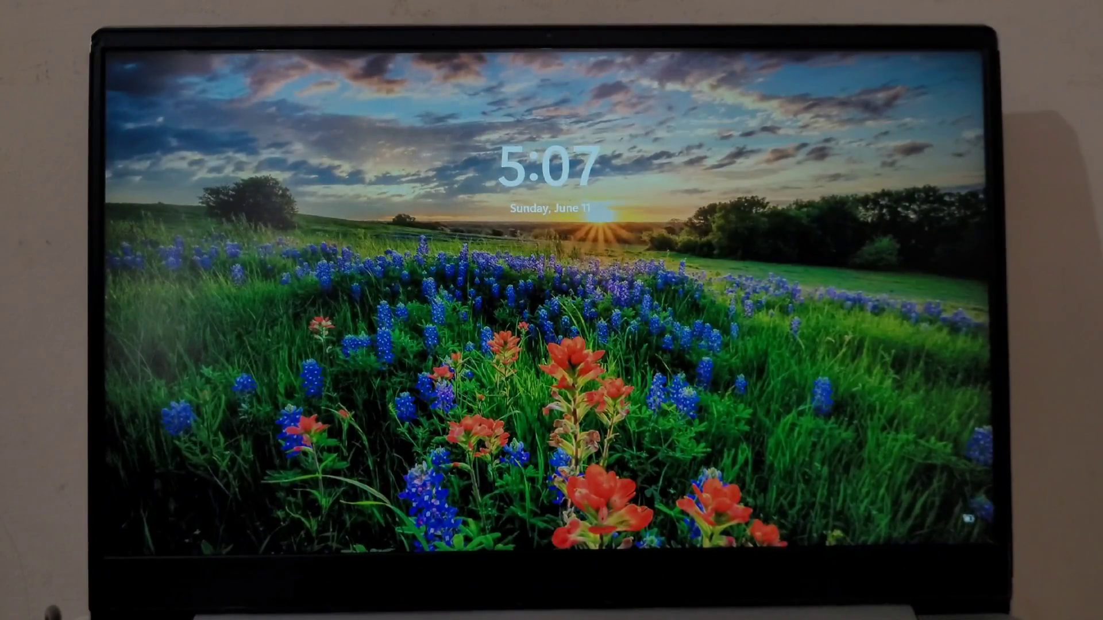
# Dismiss the lock screen, sign in with the PIN, and check the Start menu.
pyautogui.press('space')
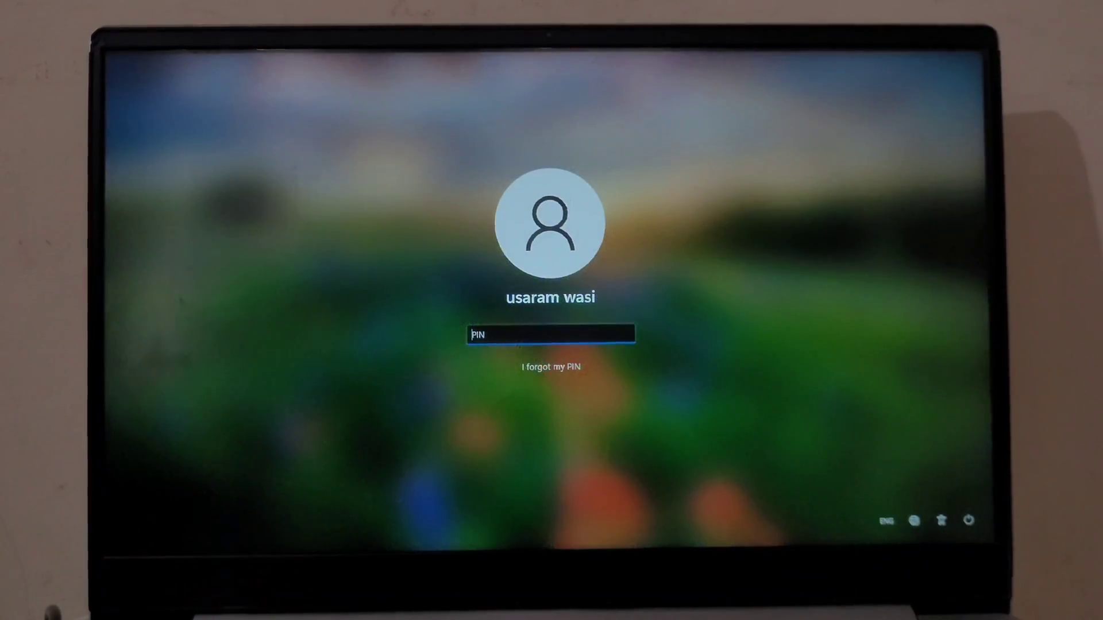
pyautogui.write('••')
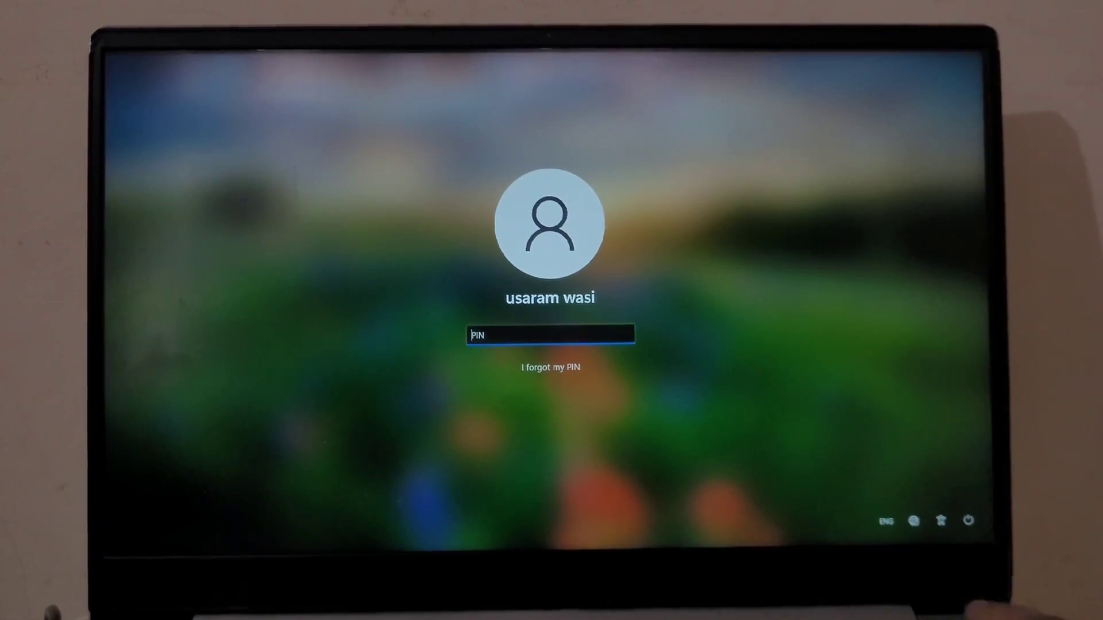
pyautogui.write('••••')
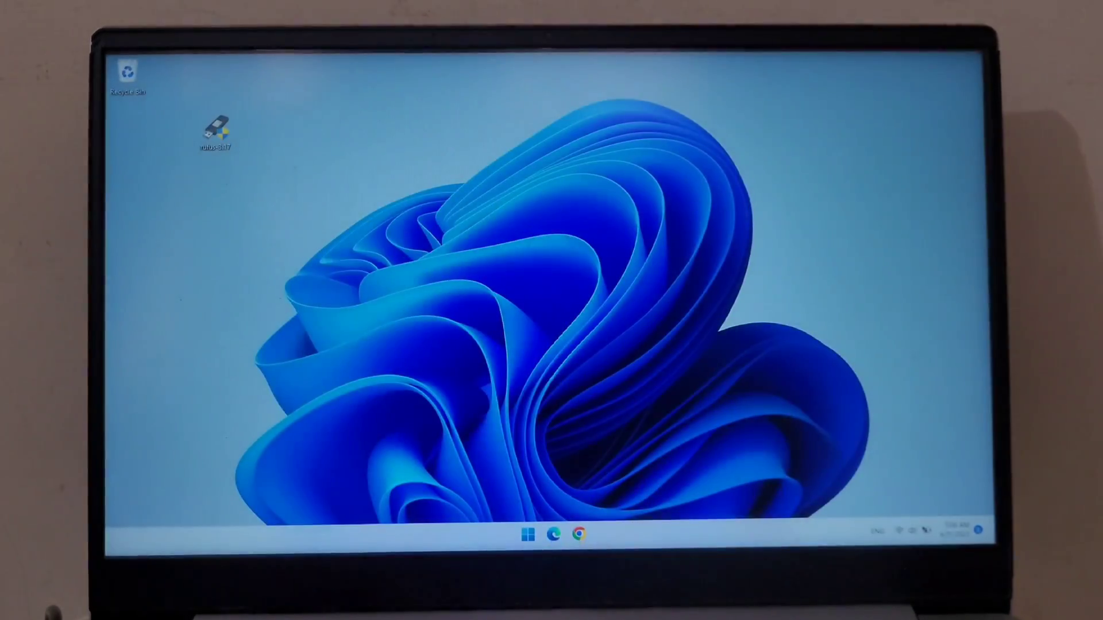
pyautogui.press('super')
pyautogui.press('super')
pyautogui.press('super')
pyautogui.press('super')
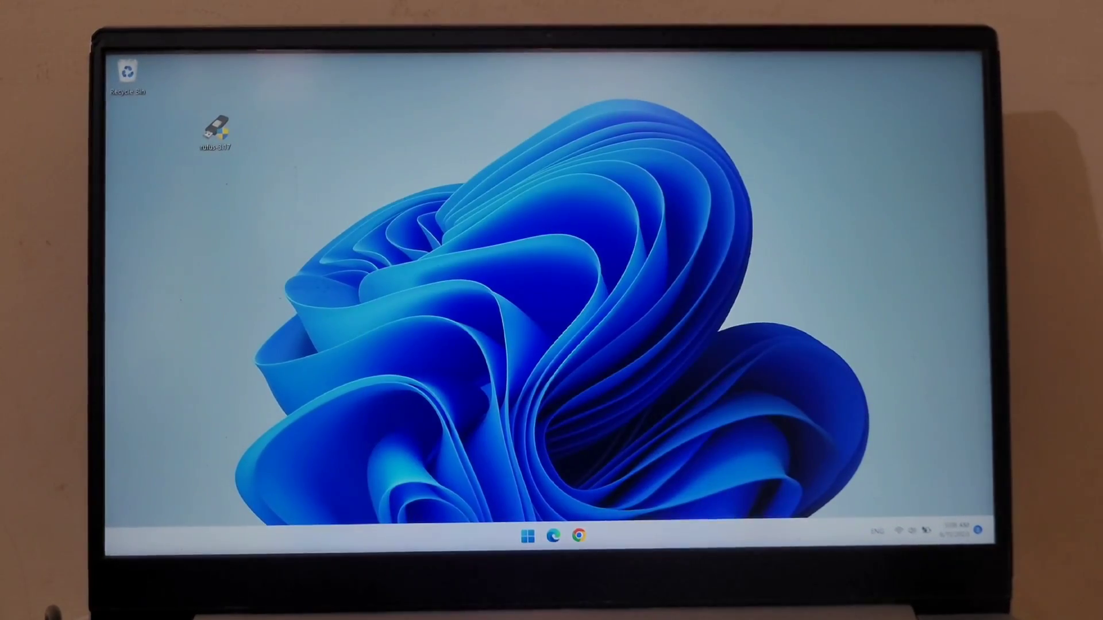